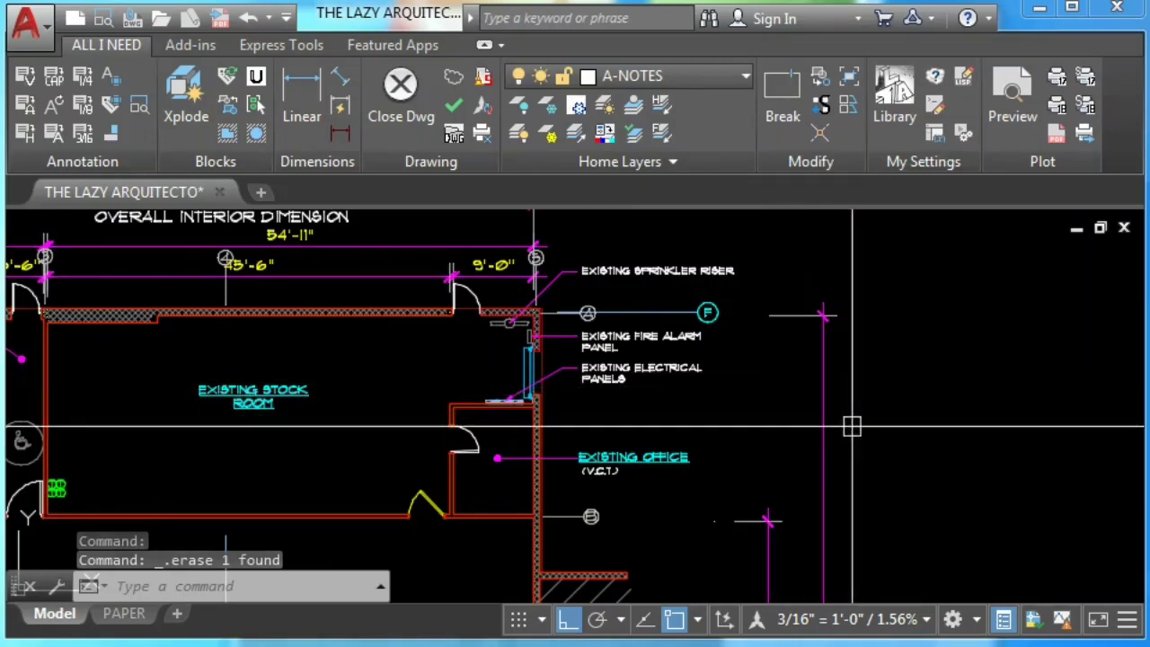
Place a vertical linear dimension right of the Existing Office wall using the custom Linear button.
{"action": "left_click", "coordinate": [305, 106]}
{"action": "scroll", "coordinate": [525, 508], "scroll_direction": "up", "scroll_amount": 5}
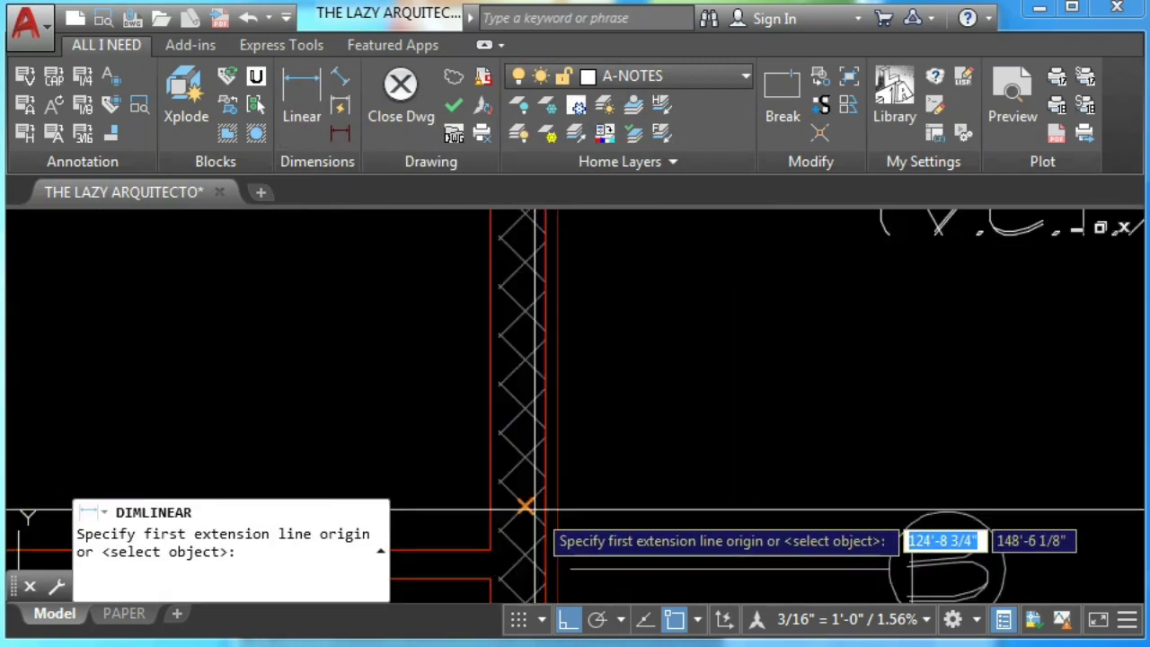
{"action": "left_click", "coordinate": [488, 547]}
{"action": "mouse_move", "coordinate": [495, 308]}
{"action": "middle_mouse_down"}
{"action": "mouse_move", "coordinate": [531, 410]}
{"action": "mouse_move", "coordinate": [515, 519]}
{"action": "middle_mouse_up"}
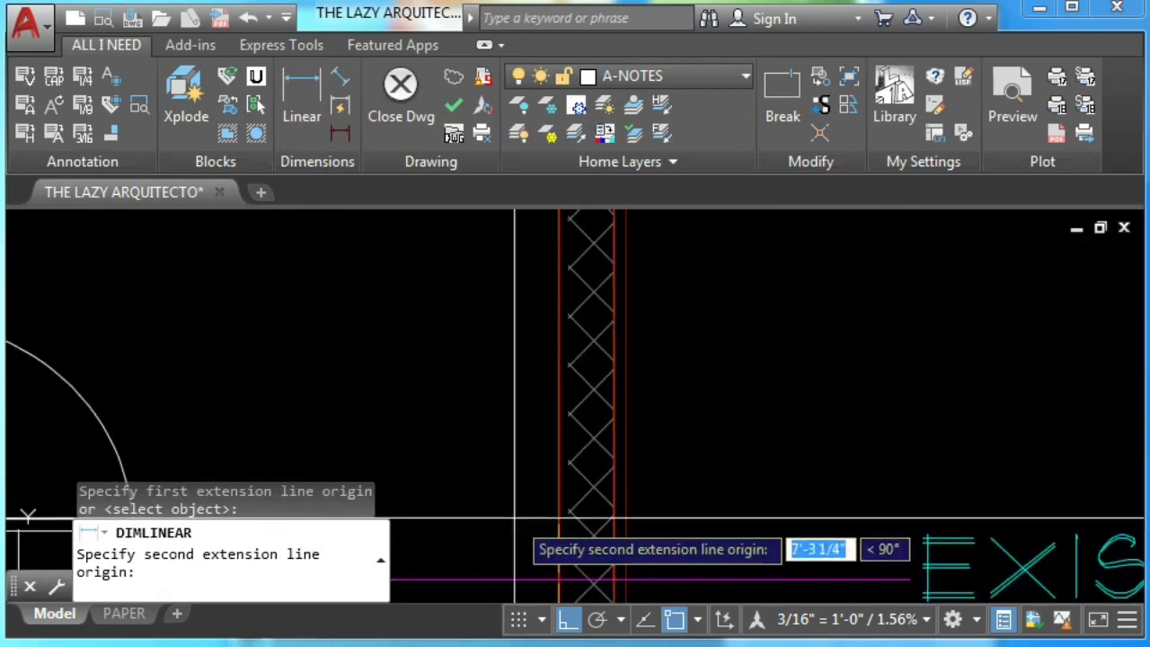
{"action": "scroll", "coordinate": [519, 378], "scroll_direction": "down", "scroll_amount": 3}
{"action": "left_click", "coordinate": [538, 329]}
{"action": "scroll", "coordinate": [544, 329], "scroll_direction": "down", "scroll_amount": 2}
{"action": "scroll", "coordinate": [629, 378], "scroll_direction": "down", "scroll_amount": 2}
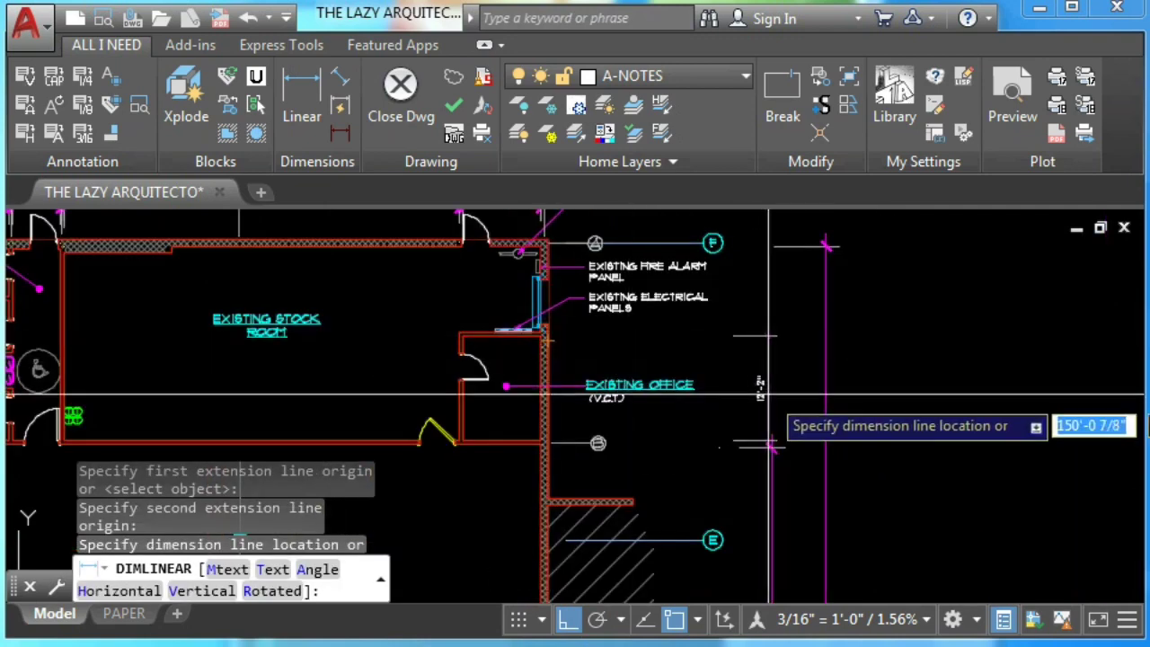
{"action": "left_click", "coordinate": [769, 422]}
Repeat the command to add a second vertical dimension beside the first.
{"action": "key", "text": "Return"}
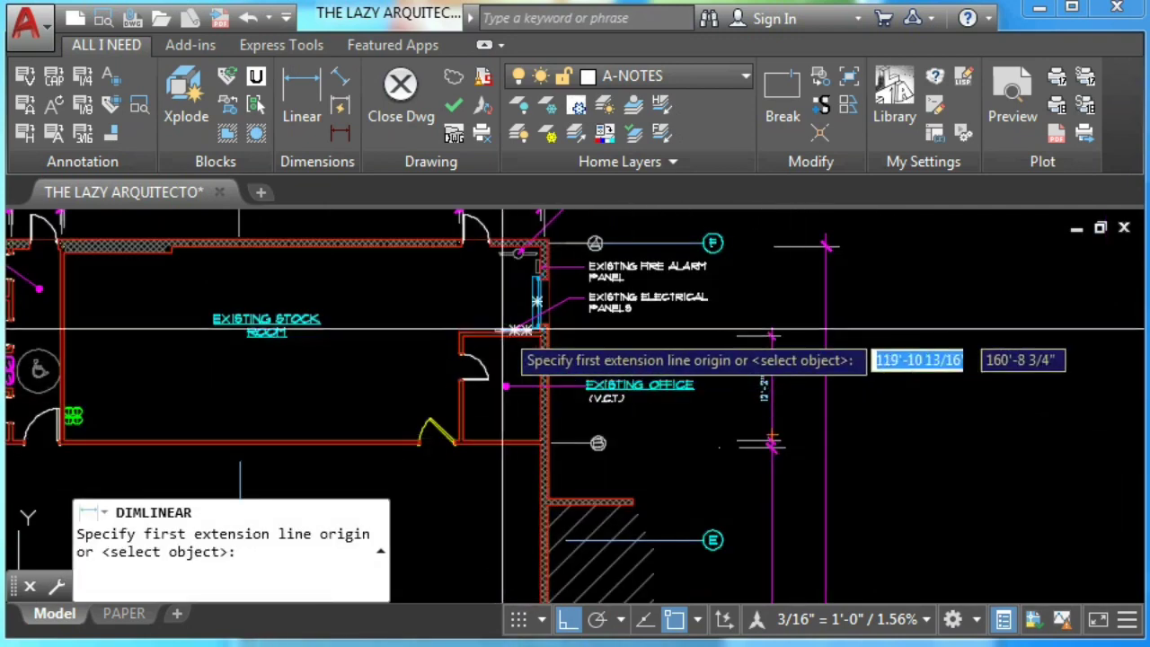
{"action": "scroll", "coordinate": [504, 330], "scroll_direction": "up", "scroll_amount": 5}
{"action": "left_click", "coordinate": [658, 369]}
{"action": "scroll", "coordinate": [656, 378], "scroll_direction": "down", "scroll_amount": 4}
{"action": "scroll", "coordinate": [622, 393], "scroll_direction": "up", "scroll_amount": 2}
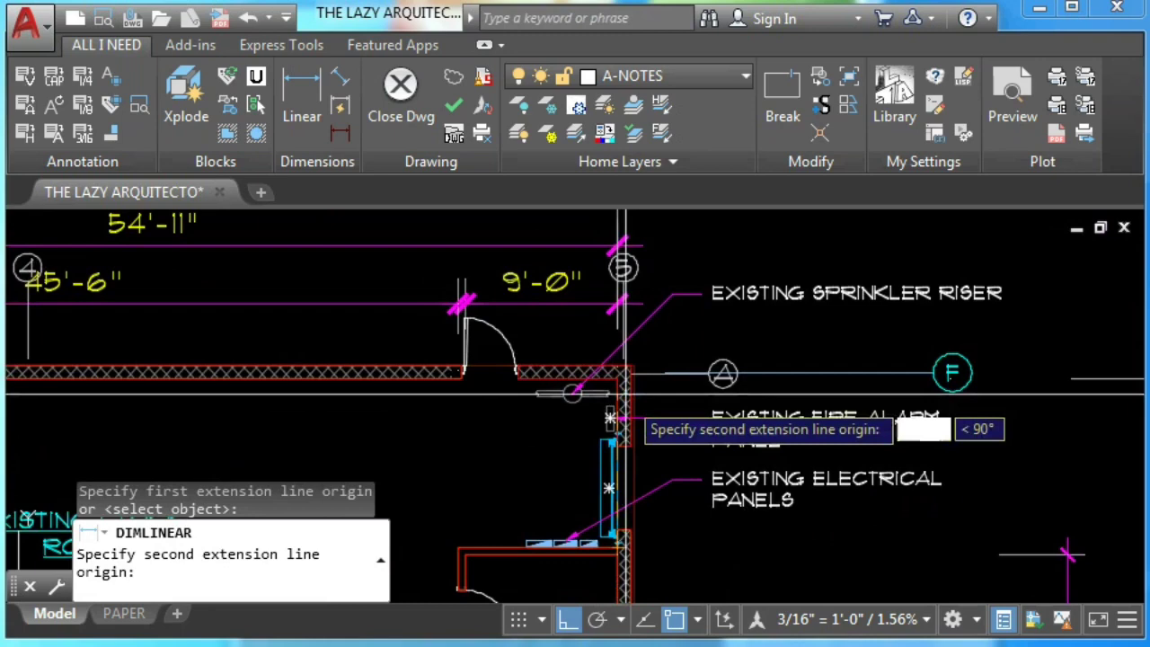
{"action": "scroll", "coordinate": [622, 393], "scroll_direction": "up", "scroll_amount": 5}
{"action": "left_click", "coordinate": [546, 392]}
{"action": "scroll", "coordinate": [614, 422], "scroll_direction": "down", "scroll_amount": 3}
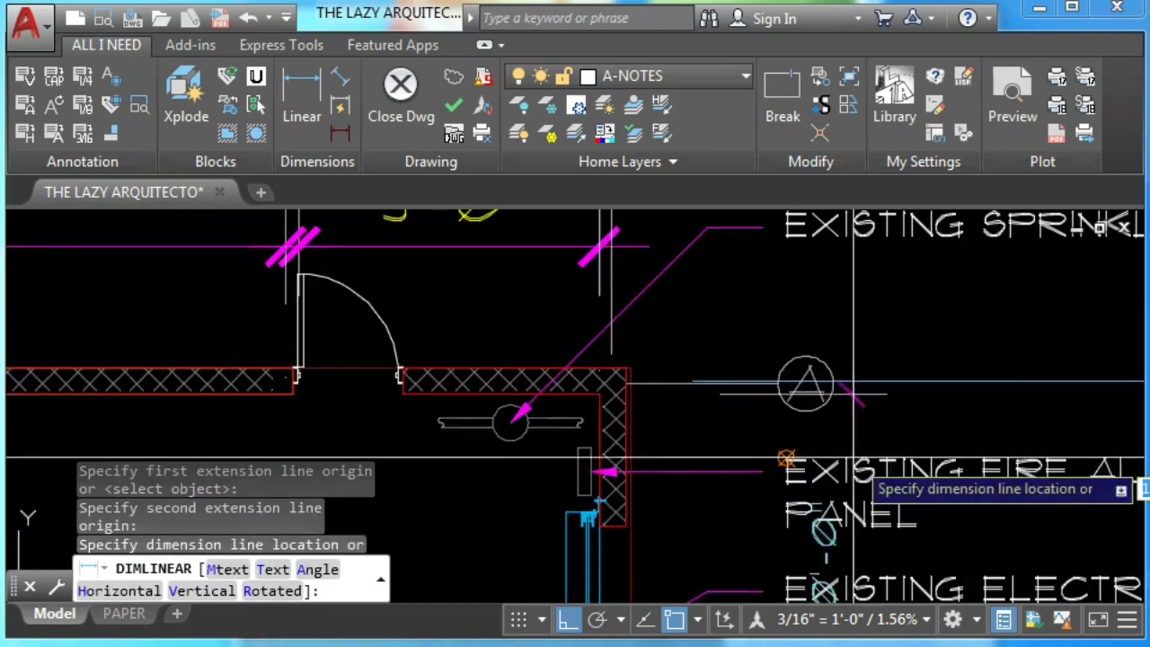
{"action": "scroll", "coordinate": [854, 458], "scroll_direction": "down", "scroll_amount": 5}
{"action": "left_click", "coordinate": [831, 359]}
Cancel the repeated command and select a new dimension to verify its layer.
{"action": "key", "text": "Return"}
{"action": "scroll", "coordinate": [710, 458], "scroll_direction": "down", "scroll_amount": 2}
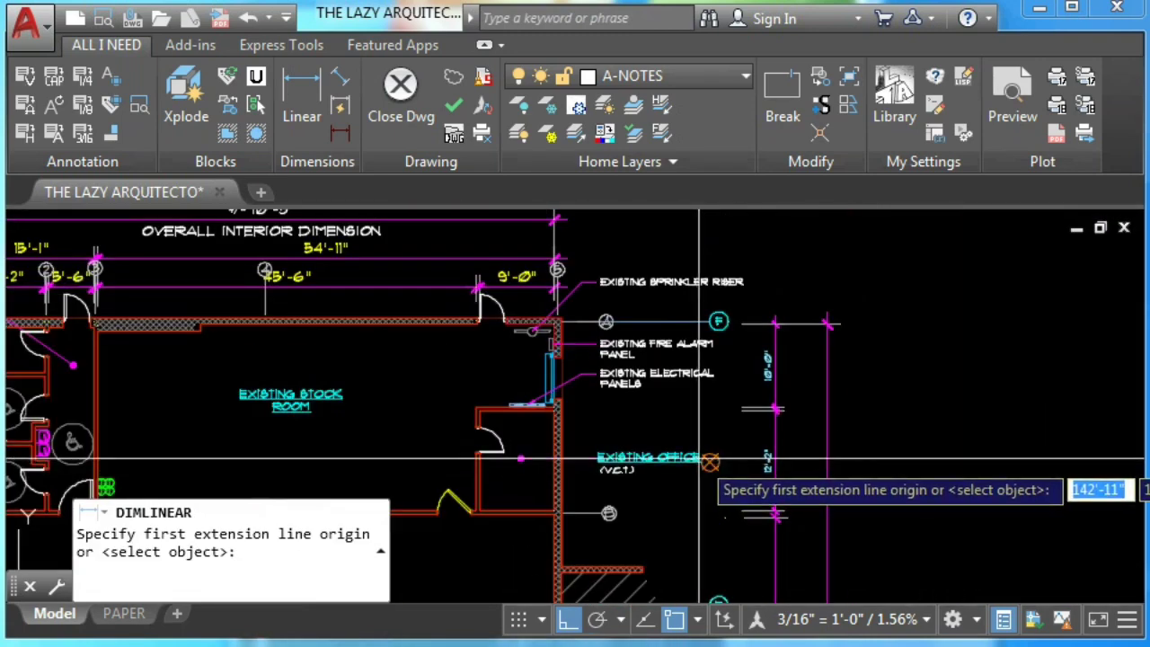
{"action": "key", "text": "Escape"}
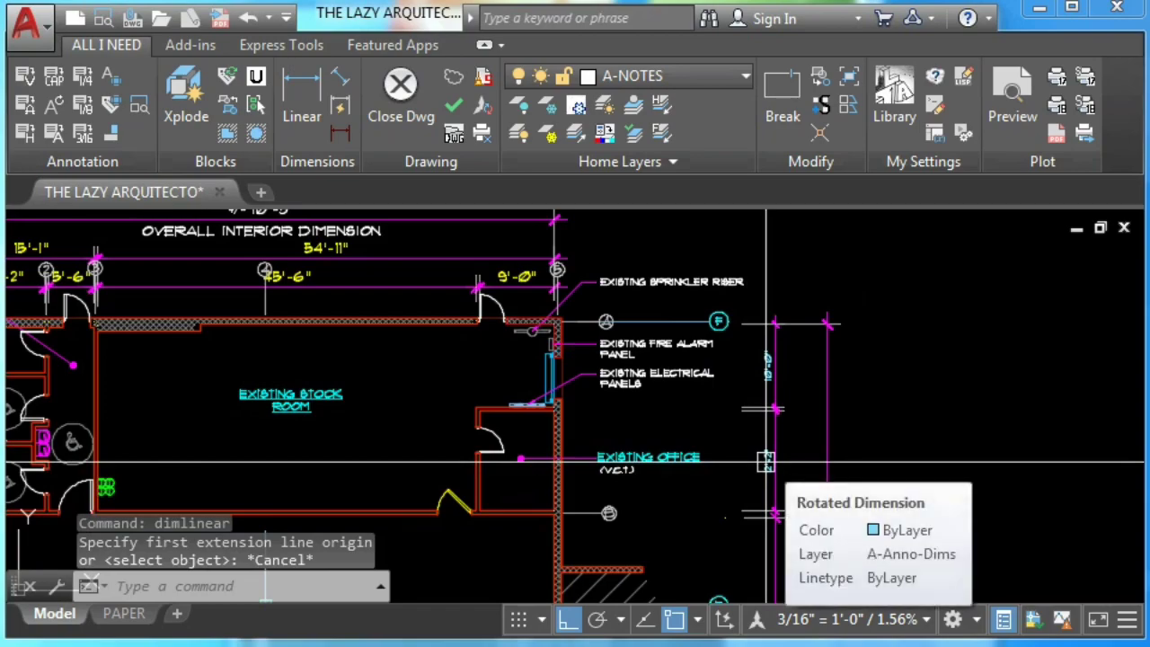
{"action": "left_click", "coordinate": [766, 461]}
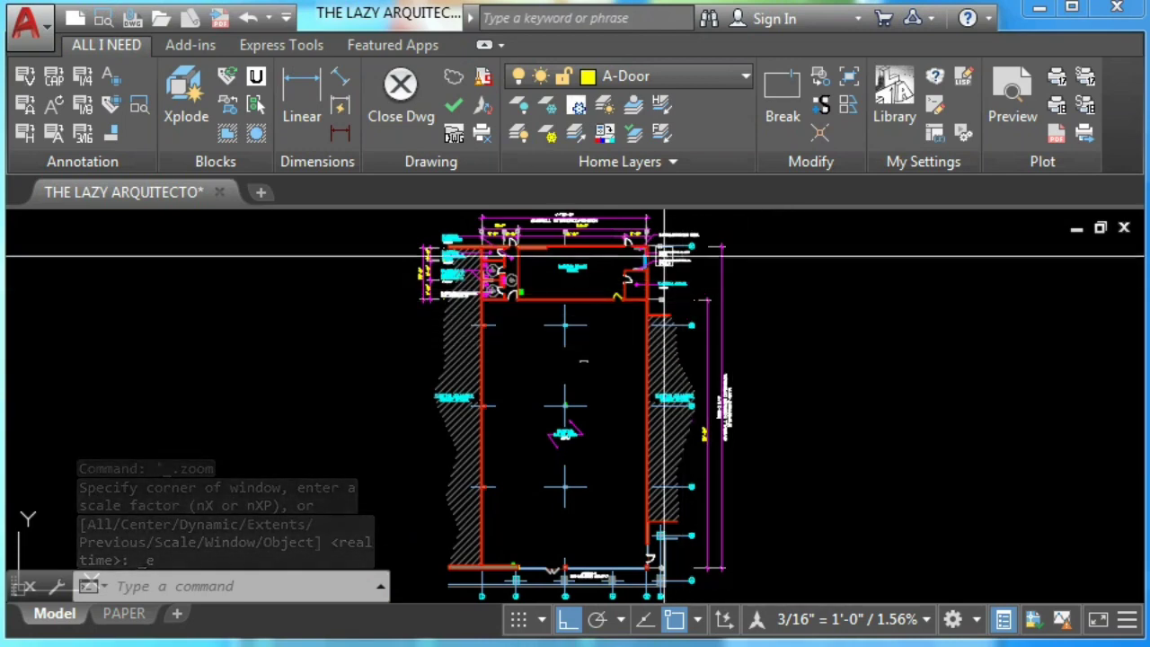
Use DLI to add a 12'-2" vertical dimension right of the Existing Office.
{"action": "scroll", "coordinate": [665, 256], "scroll_direction": "up", "scroll_amount": 5}
{"action": "scroll", "coordinate": [718, 428], "scroll_direction": "up", "scroll_amount": 3}
{"action": "type", "text": "DLI"}
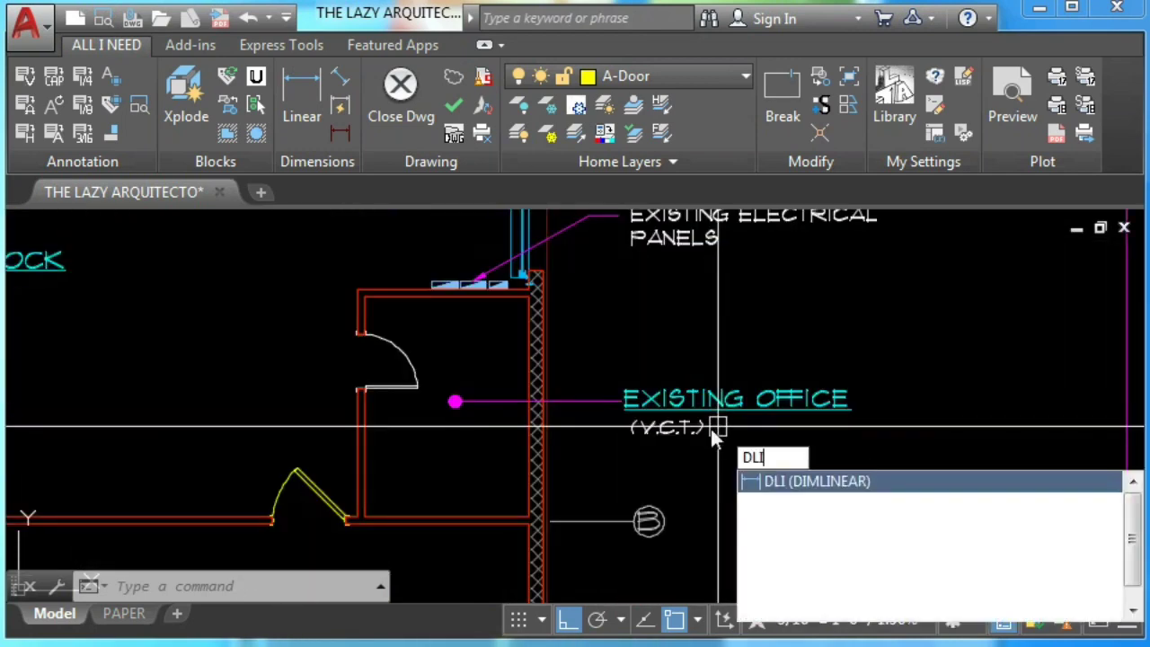
{"action": "key", "text": "Return"}
{"action": "scroll", "coordinate": [530, 322], "scroll_direction": "up", "scroll_amount": 3}
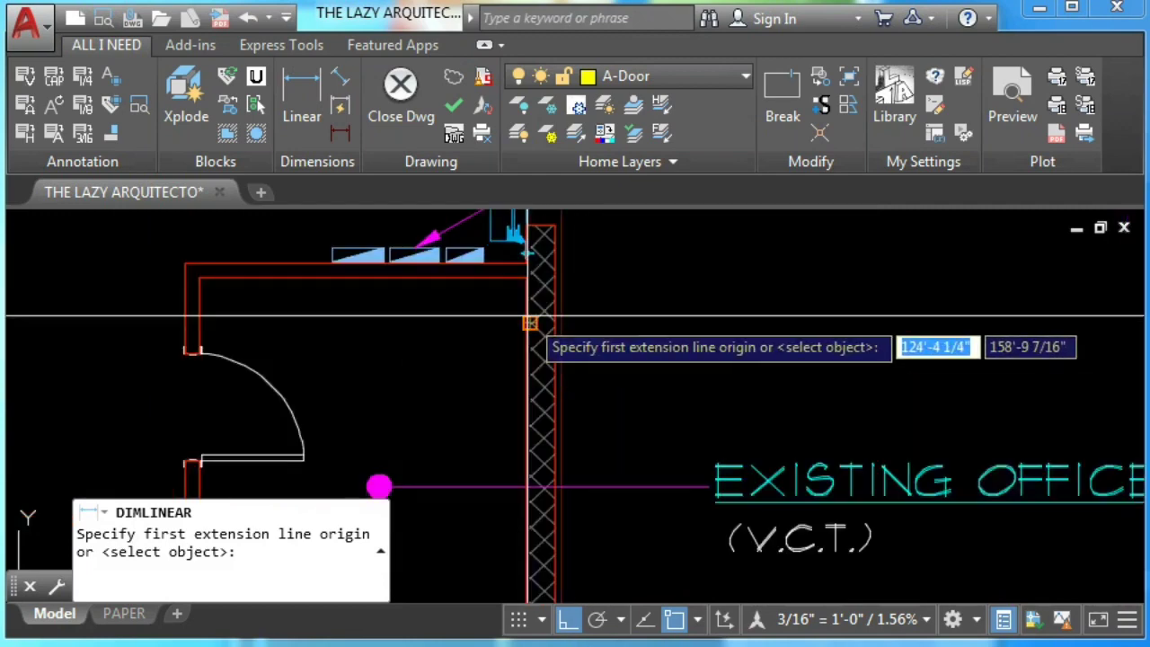
{"action": "left_click", "coordinate": [531, 322]}
{"action": "middle_click_drag", "start_coordinate": [544, 436], "coordinate": [543, 214]}
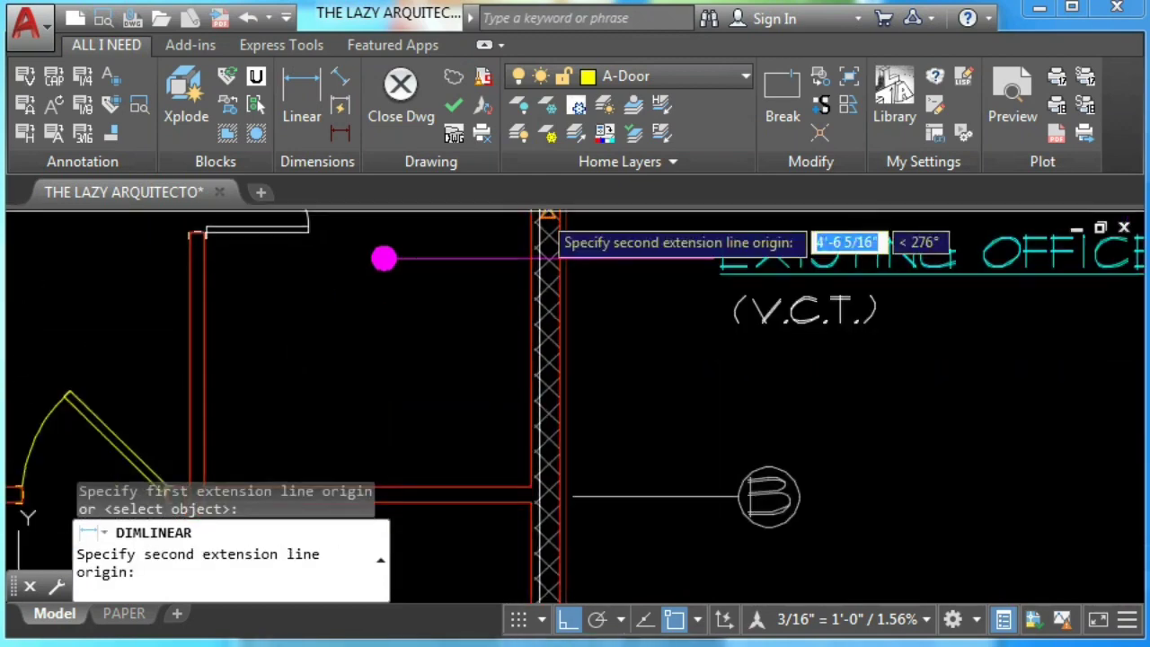
{"action": "left_click", "coordinate": [532, 478]}
{"action": "scroll", "coordinate": [532, 476], "scroll_direction": "down", "scroll_amount": 3}
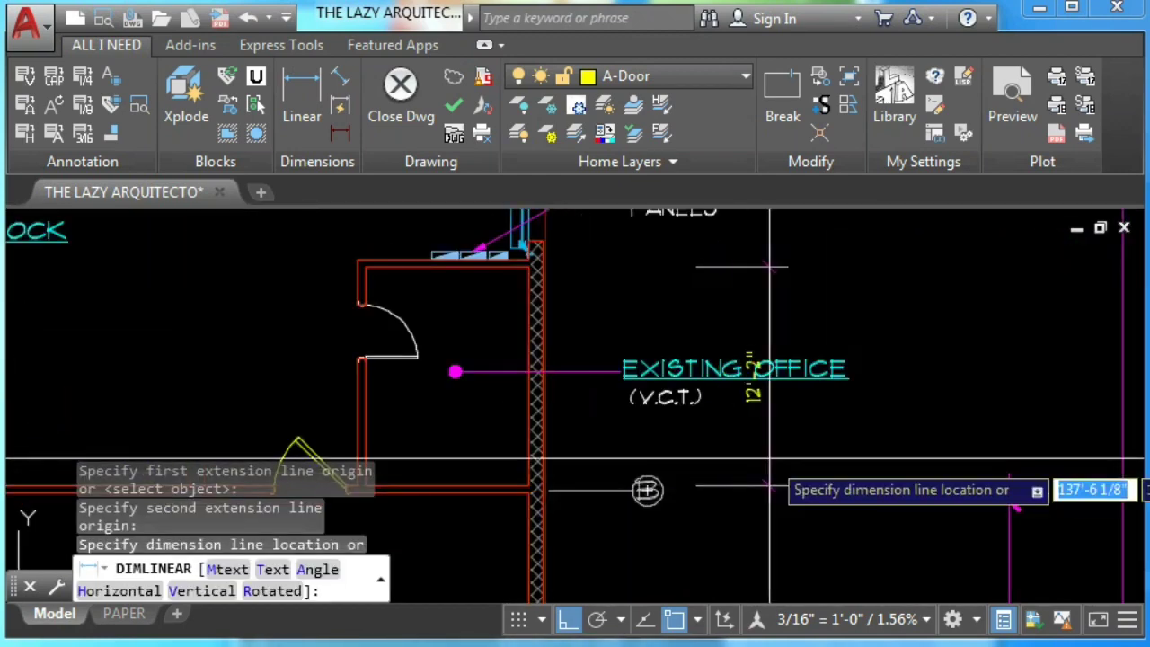
{"action": "left_click", "coordinate": [1010, 477]}
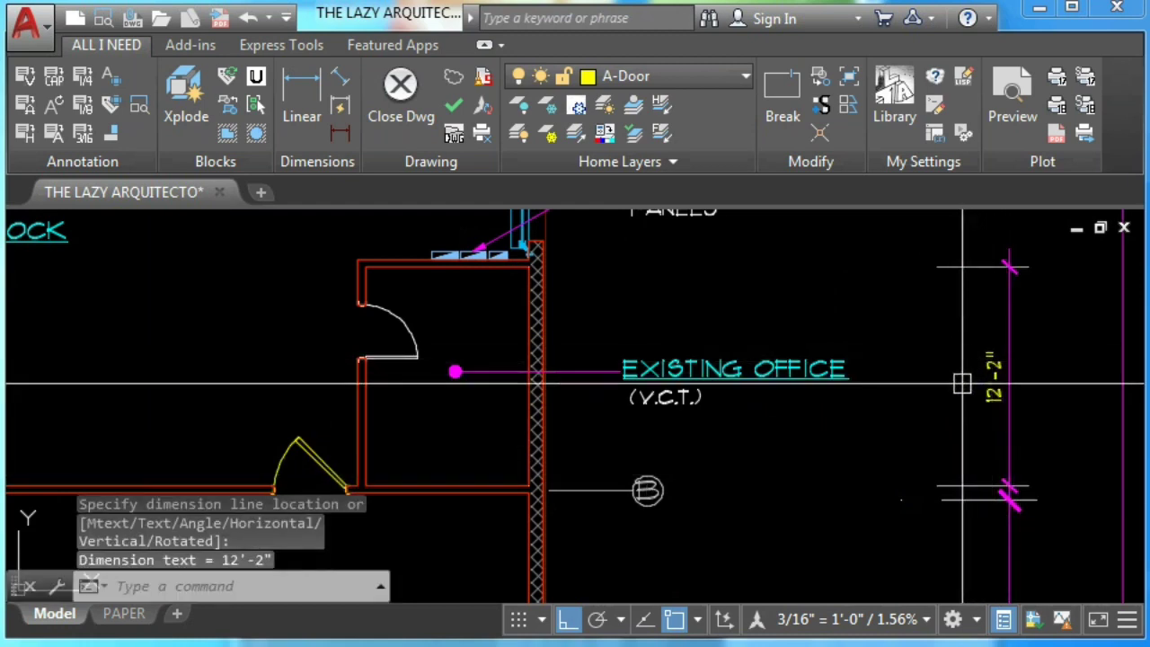
Select the 12'-2" dimension to check its layer, then deselect it.
{"action": "left_click", "coordinate": [996, 376]}
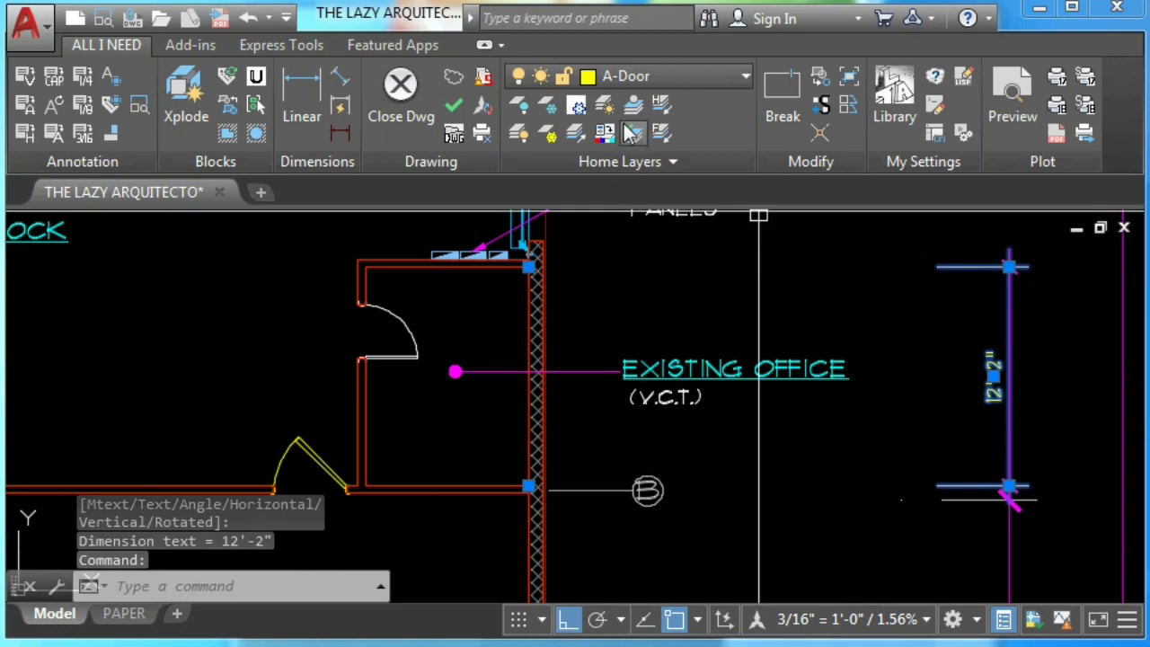
{"action": "key", "text": "Escape"}
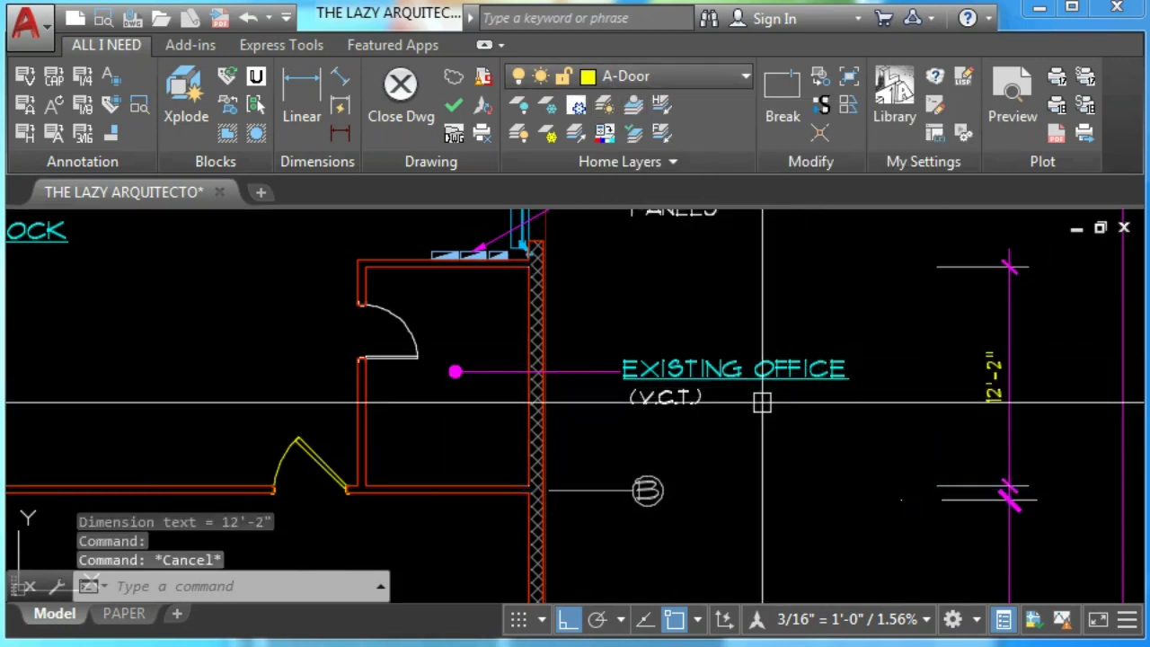
{"action": "scroll", "coordinate": [683, 412], "scroll_direction": "down", "scroll_amount": 3}
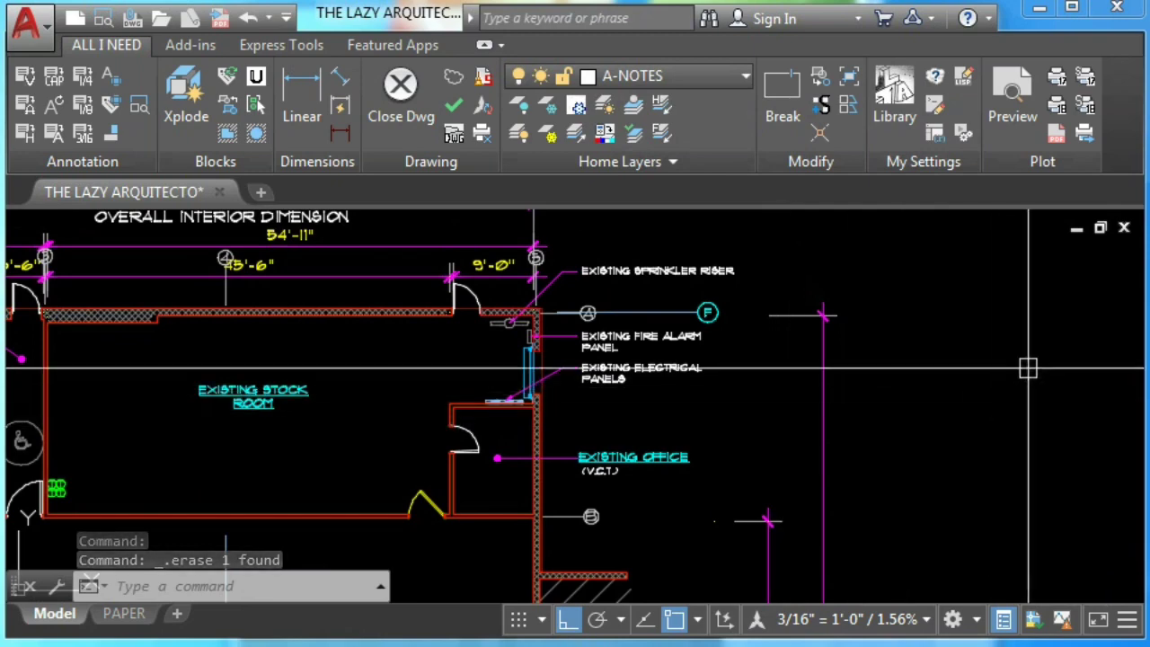
Add a 12'-2" vertical dimension along the office wall with the custom Linear button.
{"action": "left_click", "coordinate": [306, 108]}
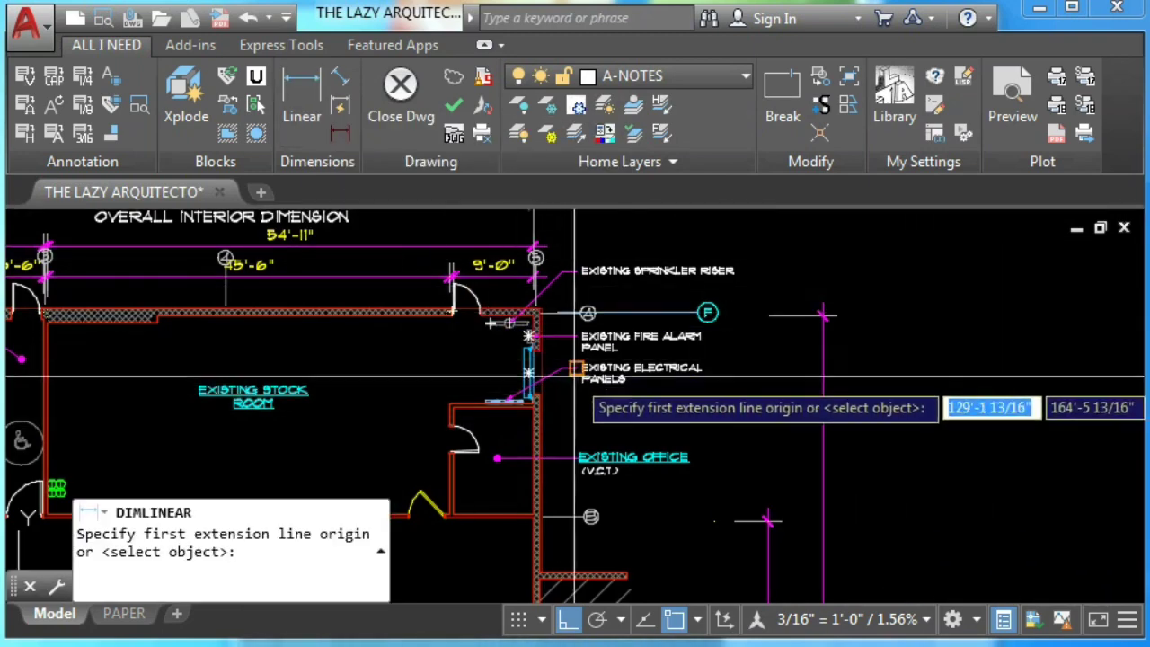
{"action": "scroll", "coordinate": [499, 532], "scroll_direction": "up", "scroll_amount": 5}
{"action": "left_click", "coordinate": [499, 532]}
{"action": "scroll", "coordinate": [508, 310], "scroll_direction": "down", "scroll_amount": 3}
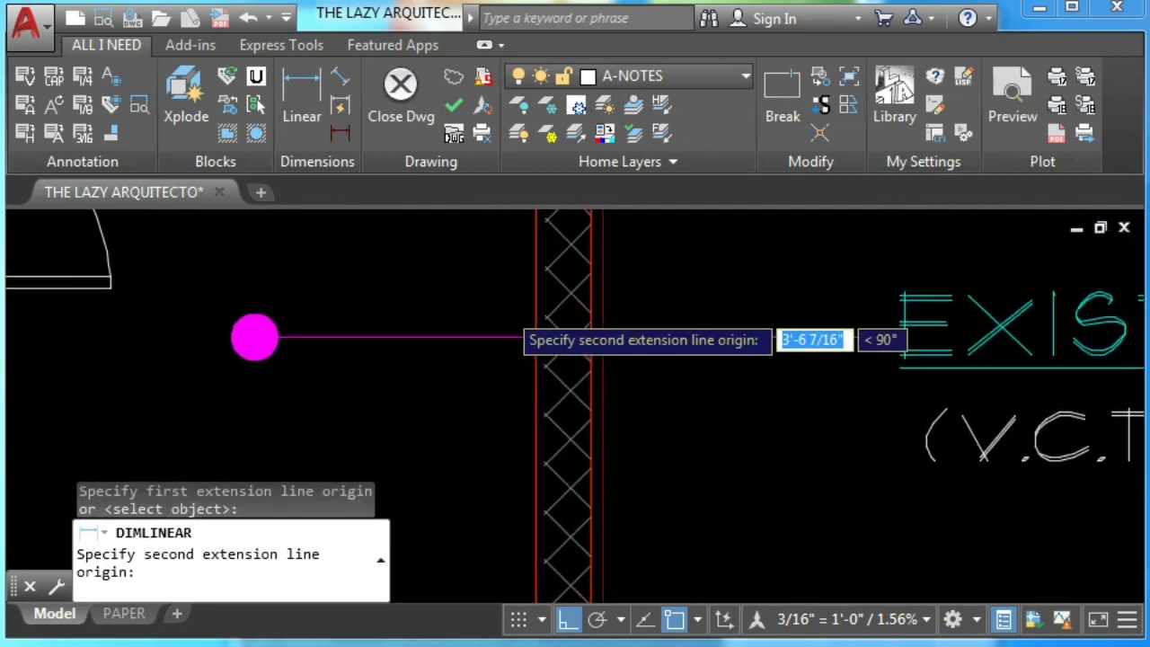
{"action": "scroll", "coordinate": [512, 513], "scroll_direction": "down", "scroll_amount": 2}
{"action": "scroll", "coordinate": [511, 333], "scroll_direction": "down", "scroll_amount": 2}
{"action": "left_click", "coordinate": [510, 333]}
{"action": "scroll", "coordinate": [539, 337], "scroll_direction": "down", "scroll_amount": 3}
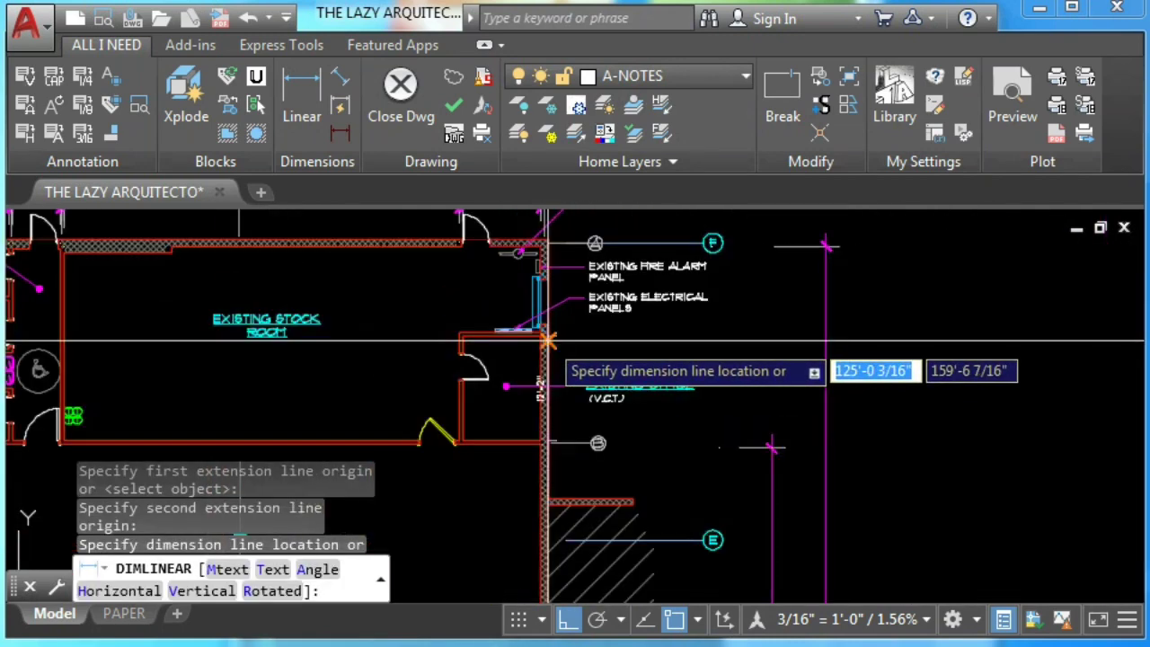
{"action": "left_click", "coordinate": [766, 441]}
Add a 10'-0" dimension for the segment above, placed over the 12'-2".
{"action": "key", "text": "Return"}
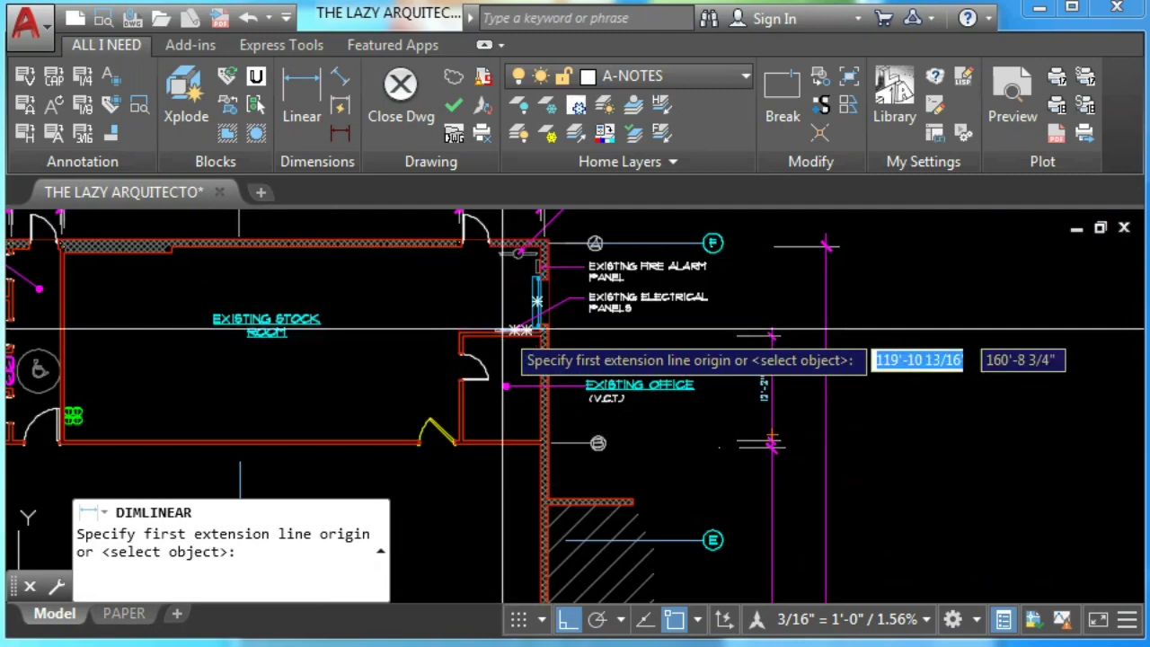
{"action": "scroll", "coordinate": [539, 377], "scroll_direction": "up", "scroll_amount": 3}
{"action": "scroll", "coordinate": [629, 386], "scroll_direction": "up", "scroll_amount": 2}
{"action": "left_click", "coordinate": [654, 370]}
{"action": "scroll", "coordinate": [653, 370], "scroll_direction": "down", "scroll_amount": 3}
{"action": "scroll", "coordinate": [629, 377], "scroll_direction": "up", "scroll_amount": 3}
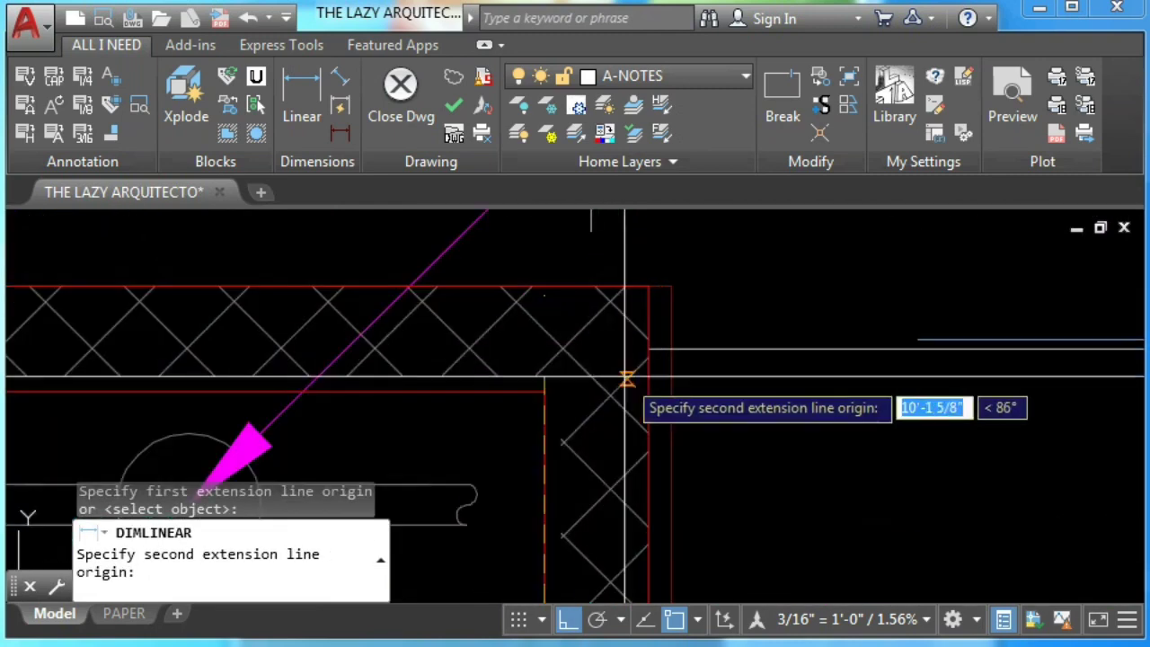
{"action": "left_click", "coordinate": [620, 370]}
{"action": "scroll", "coordinate": [614, 392], "scroll_direction": "down", "scroll_amount": 3}
{"action": "scroll", "coordinate": [701, 377], "scroll_direction": "down", "scroll_amount": 2}
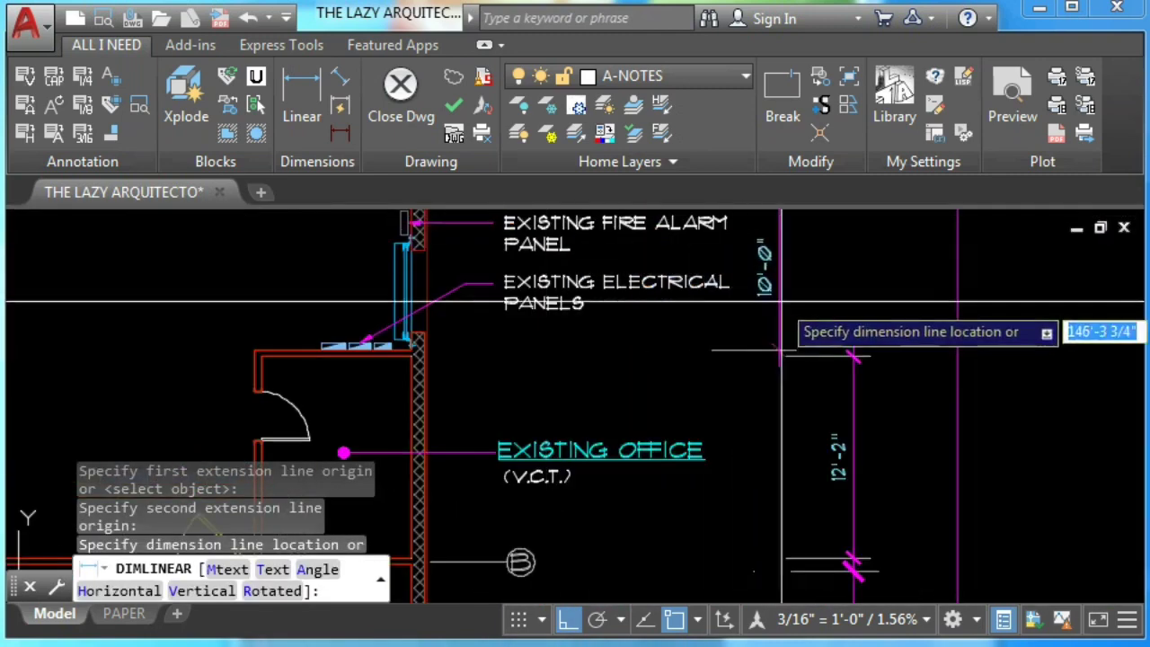
{"action": "left_click", "coordinate": [775, 341]}
Cancel the repeated command and check the 10'-0" dimension's layer.
{"action": "key", "text": "Return"}
{"action": "key", "text": "Escape"}
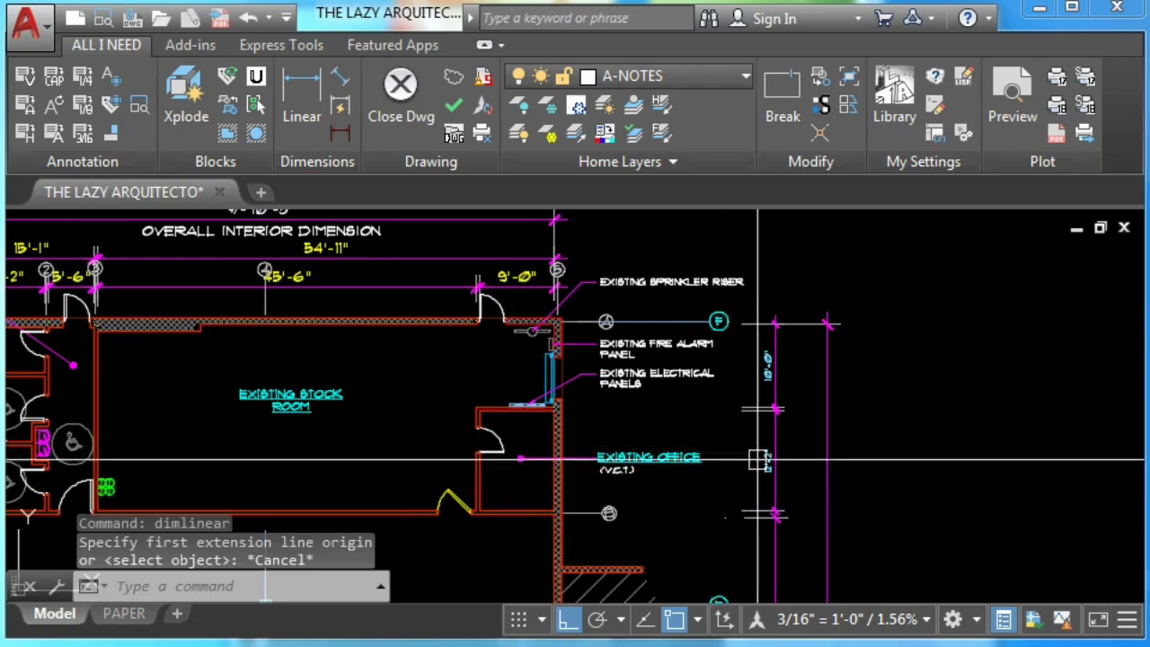
{"action": "left_click", "coordinate": [766, 461]}
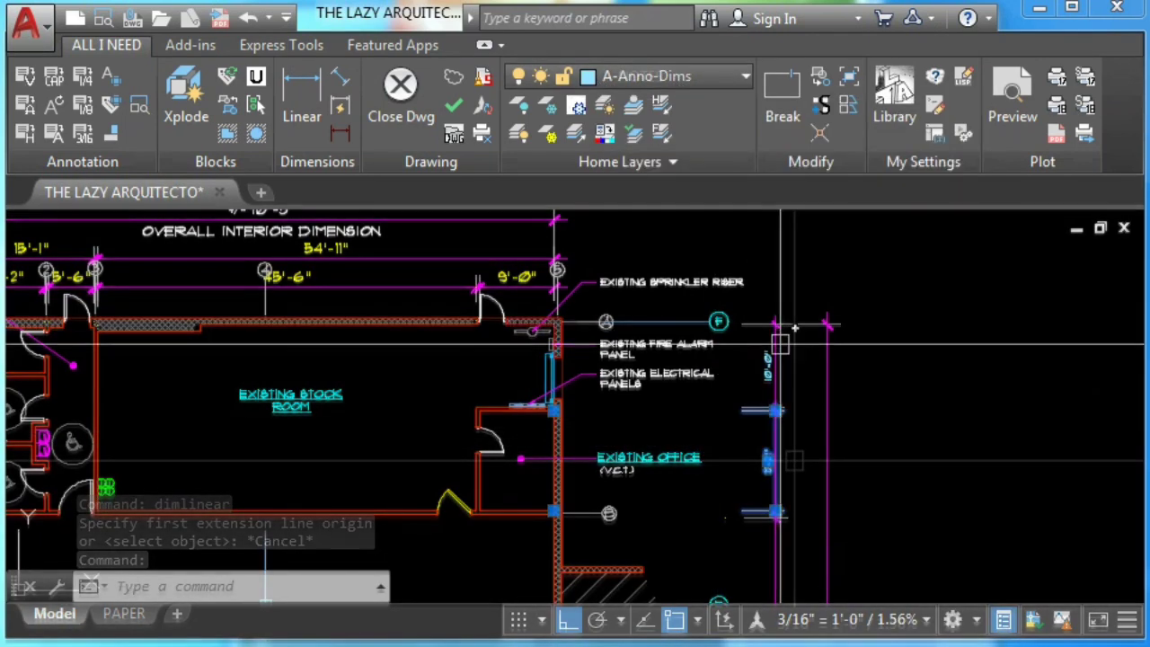
{"action": "key", "text": "Escape"}
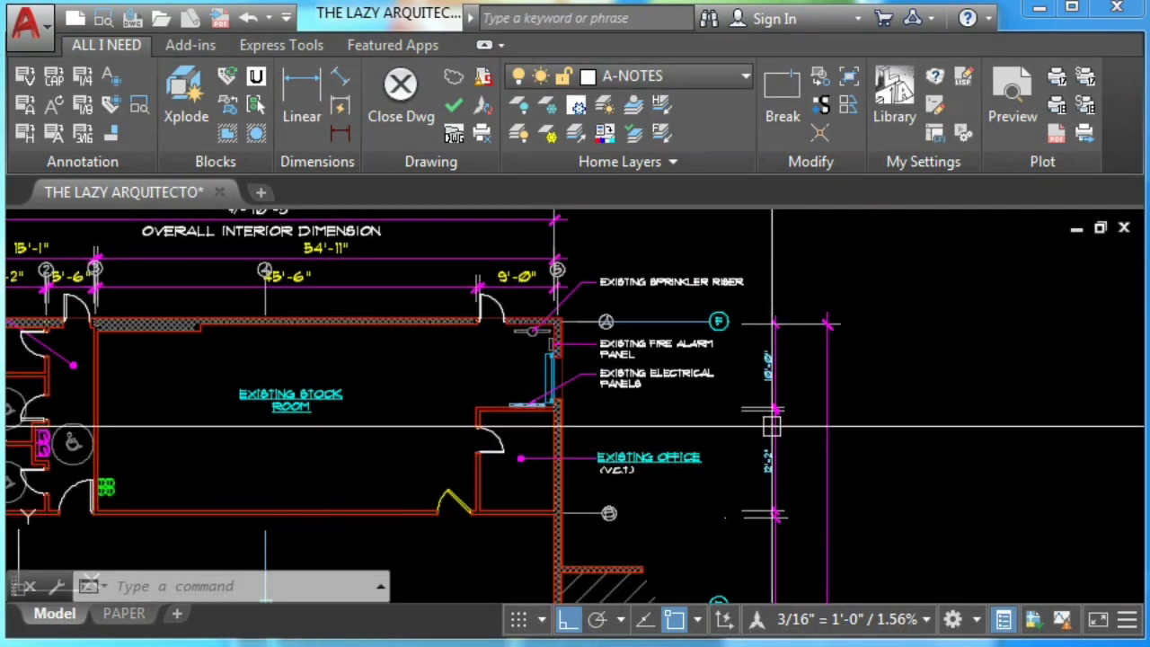
Add a diagonal 19'-9" aligned dimension and check its layer.
{"action": "left_click", "coordinate": [344, 85]}
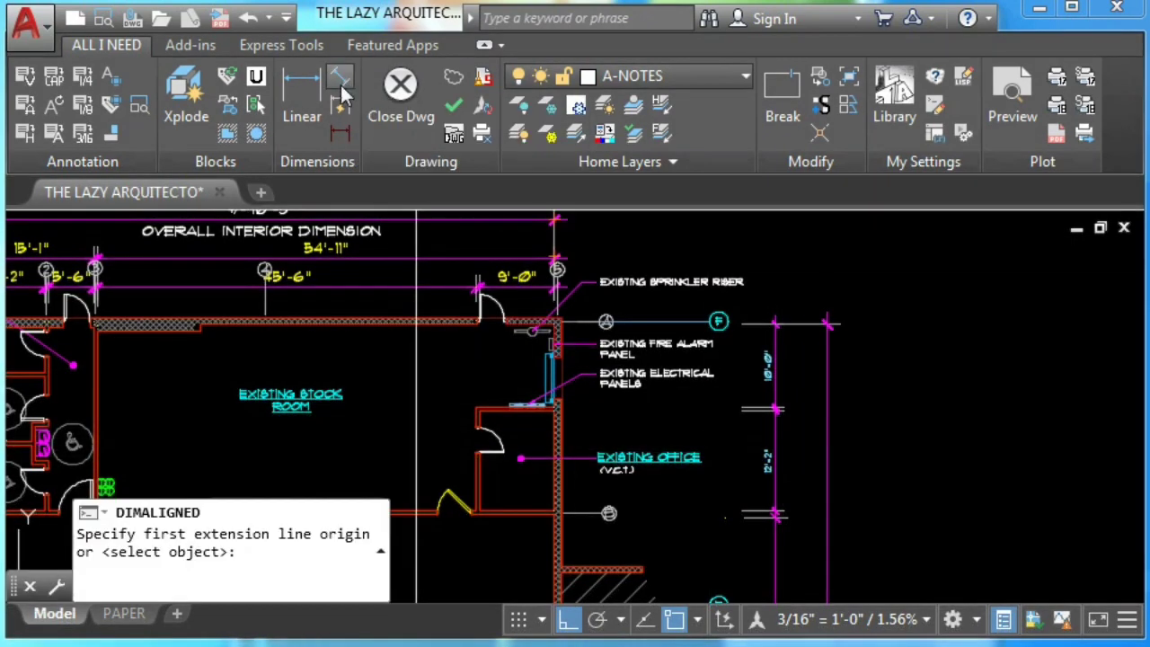
{"action": "middle_click_drag", "start_coordinate": [707, 479], "coordinate": [491, 495]}
{"action": "left_click", "coordinate": [619, 267]}
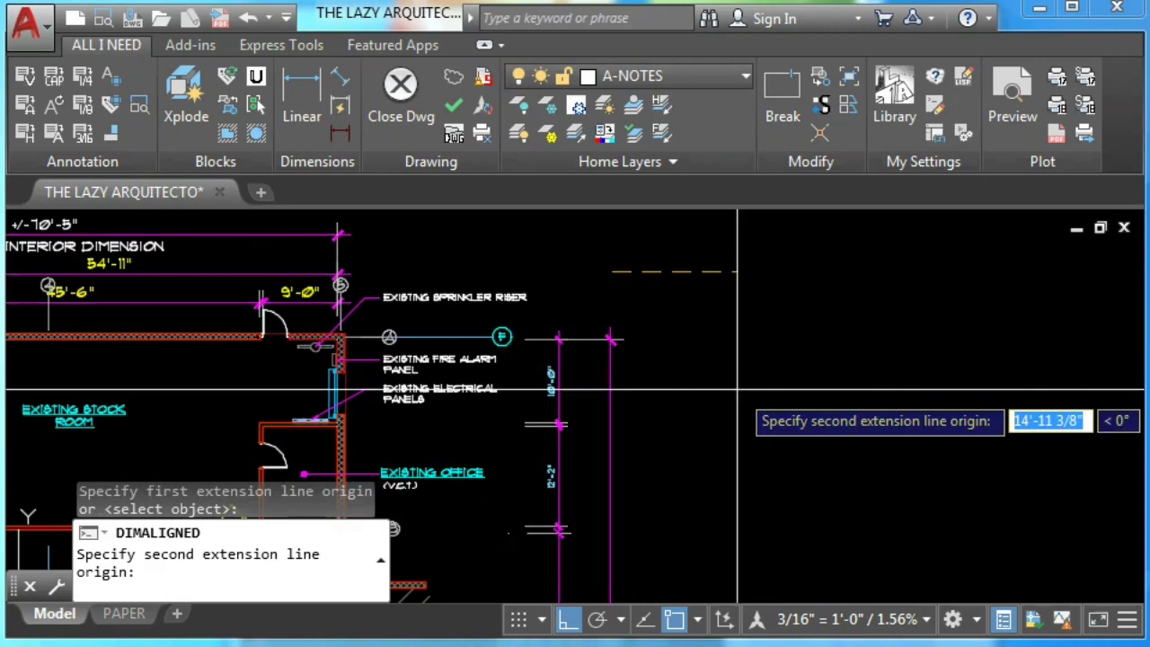
{"action": "left_click", "coordinate": [732, 388]}
{"action": "left_click", "coordinate": [786, 337]}
{"action": "middle_click_drag", "start_coordinate": [796, 376], "coordinate": [790, 452]}
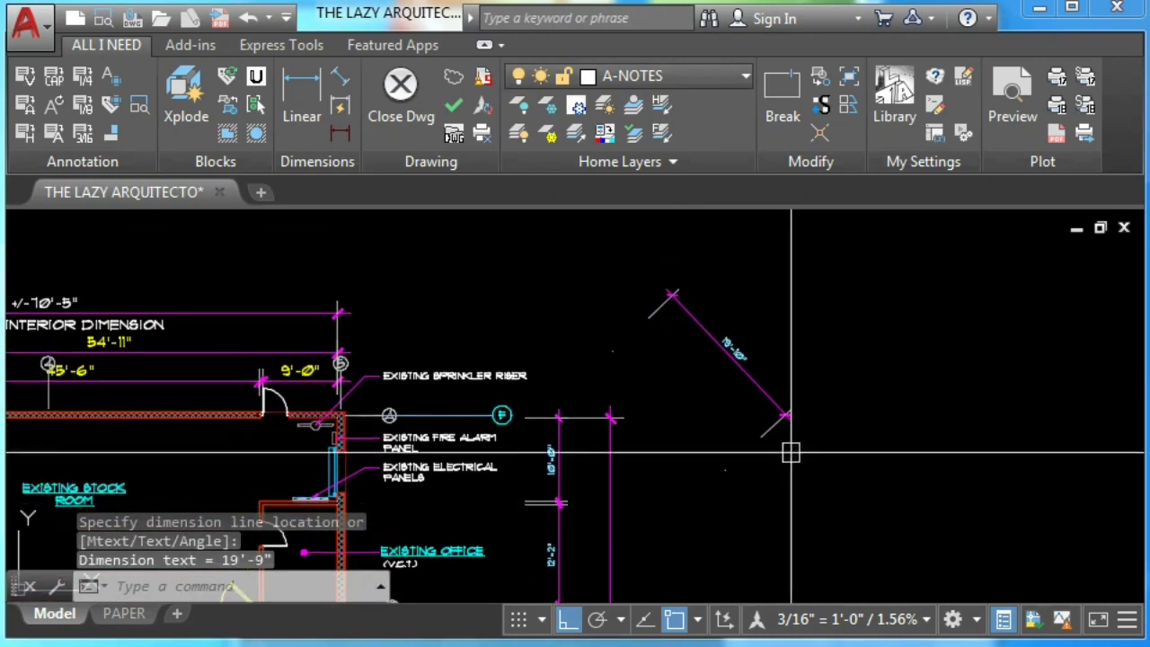
{"action": "left_click", "coordinate": [724, 346]}
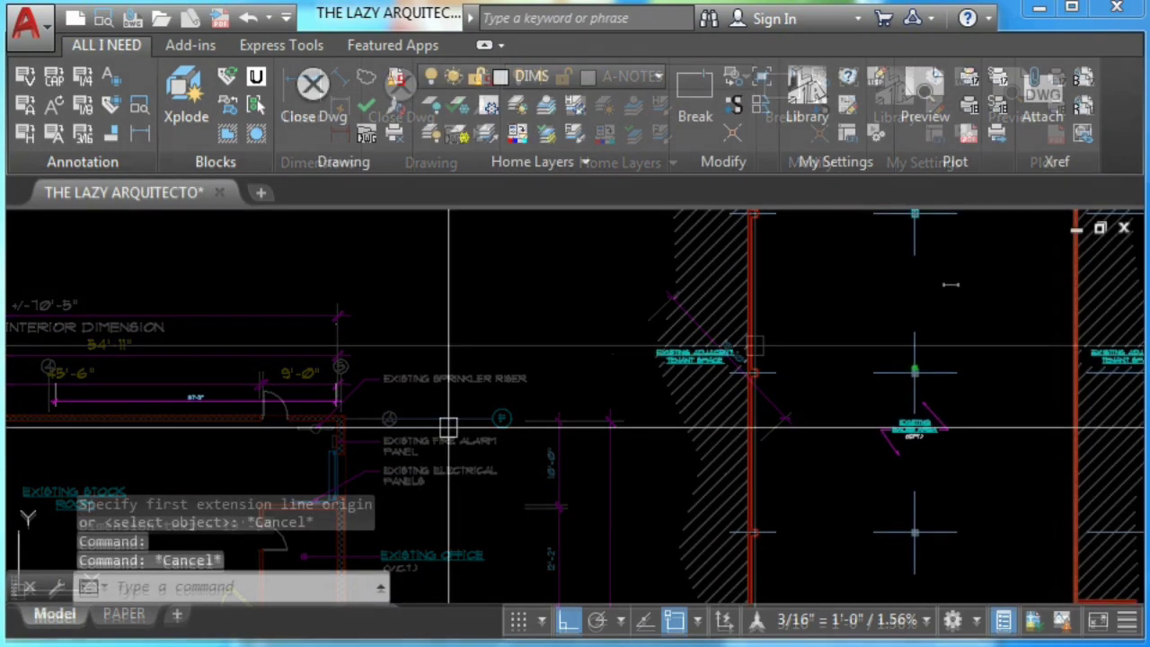
Add a horizontal 21'-2" linear dimension, check its layer, and clear the selection.
{"action": "type", "text": "DLI"}
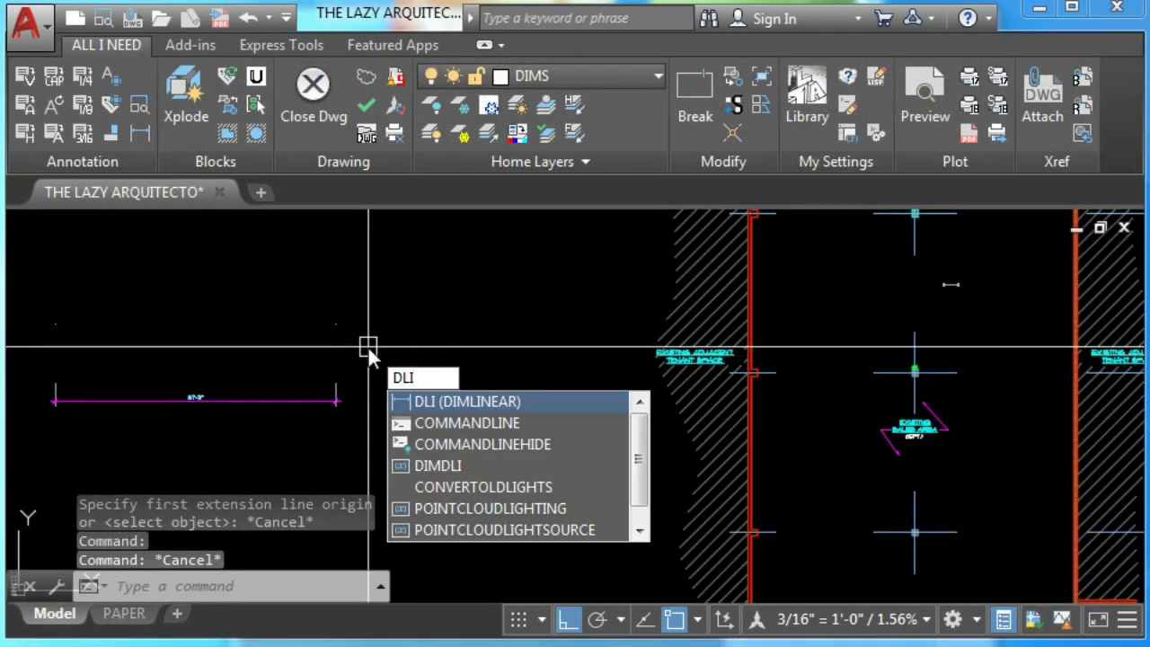
{"action": "key", "text": "Return"}
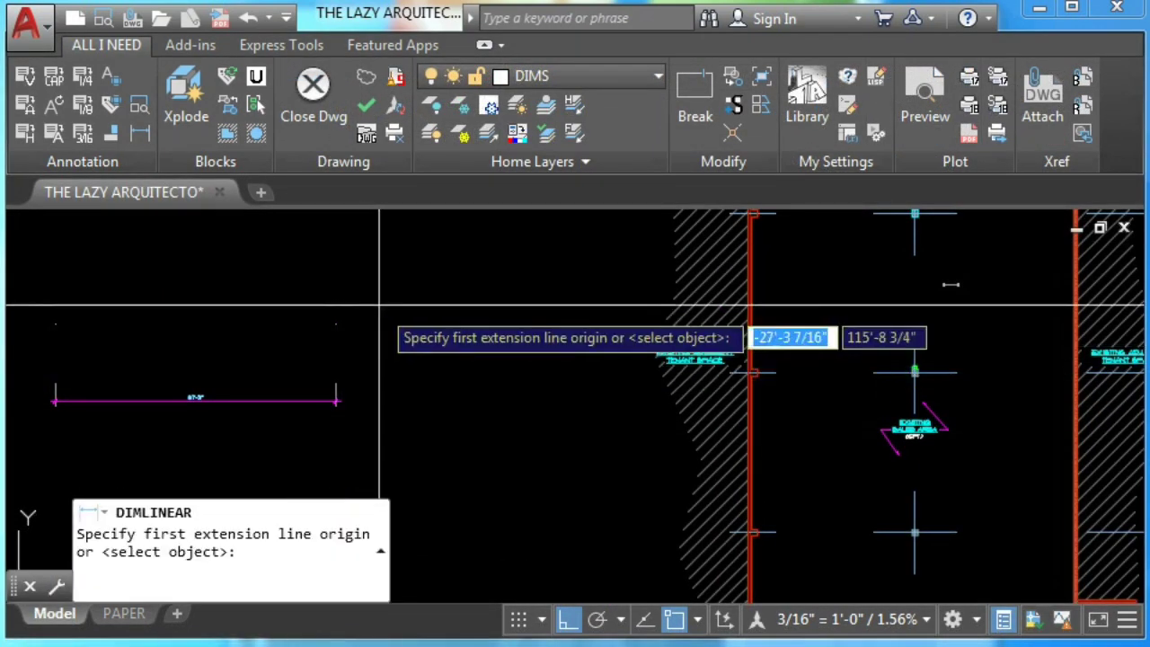
{"action": "left_click", "coordinate": [379, 297]}
{"action": "left_click", "coordinate": [476, 297]}
{"action": "left_click", "coordinate": [438, 371]}
{"action": "left_click", "coordinate": [436, 374]}
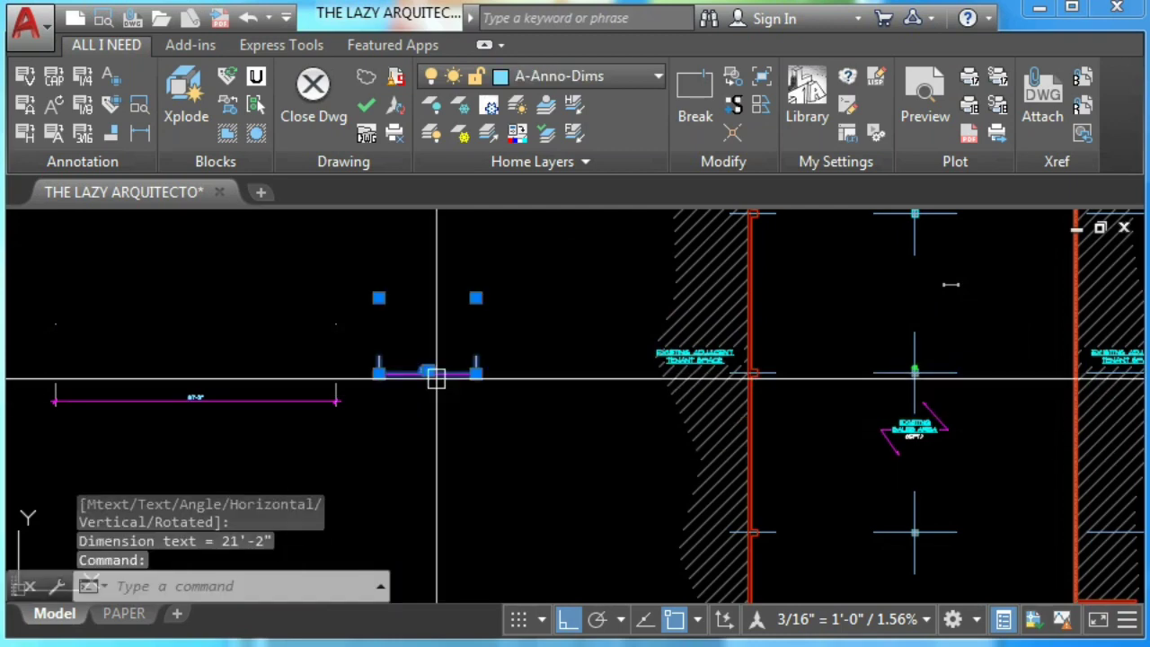
{"action": "key", "text": "Escape"}
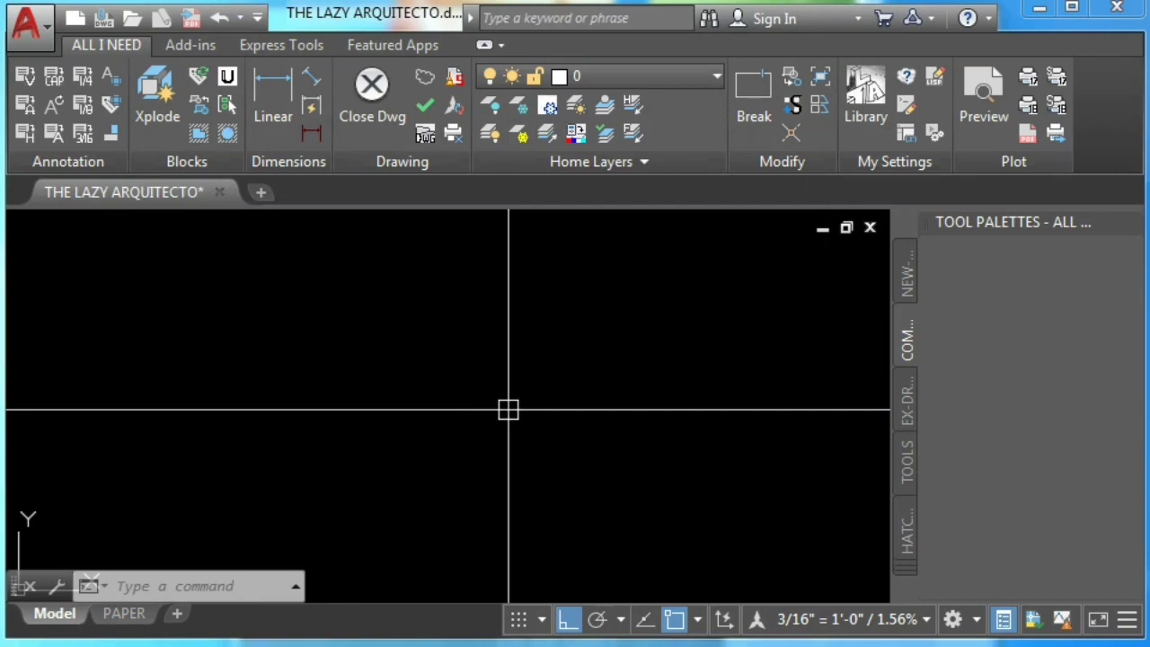
Launch the Customize User Interface editor with the CUI command.
{"action": "type", "text": "c"}
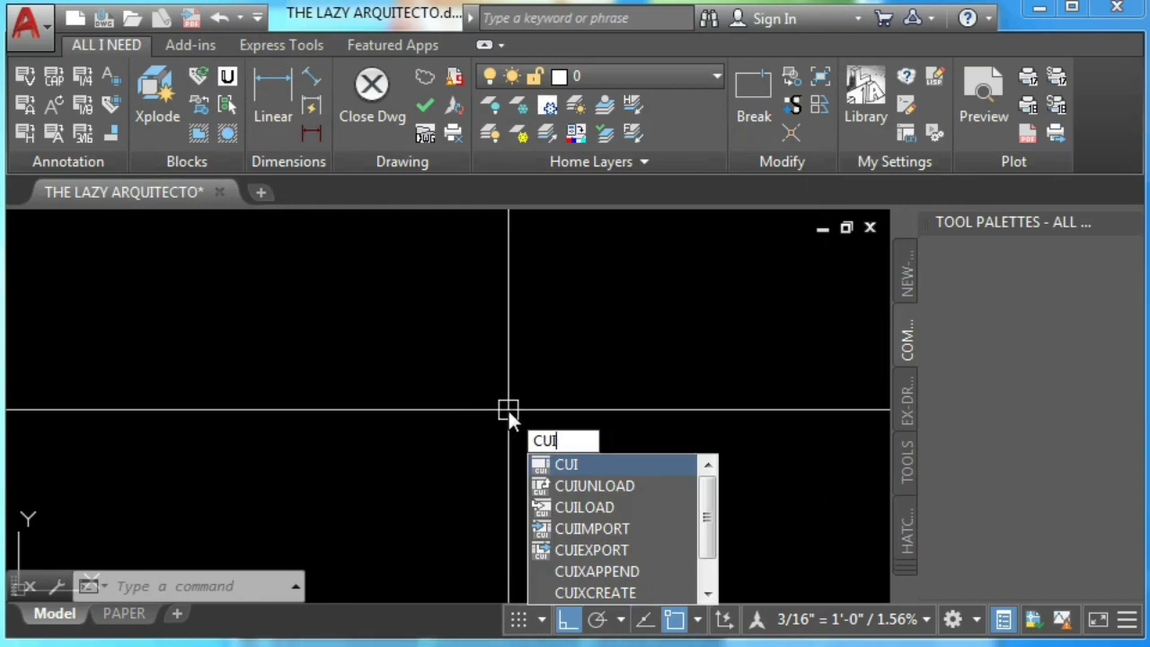
{"action": "key", "text": "Return"}
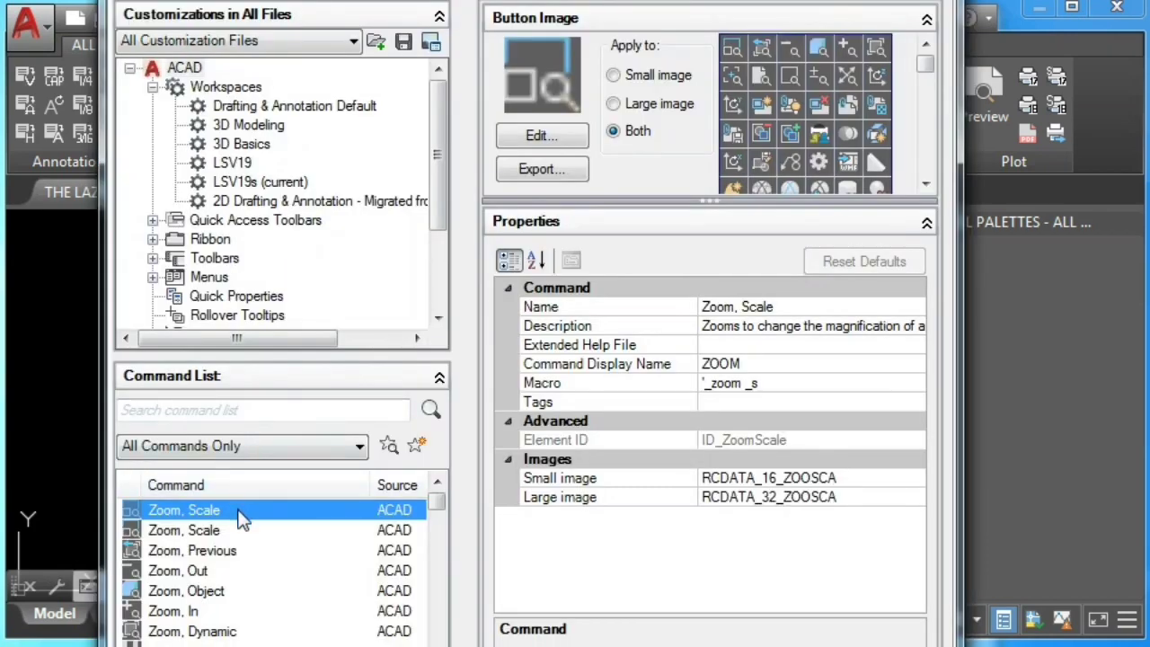
Duplicate Zoom, Scale and create a blank new command in the Command List.
{"action": "right_click", "coordinate": [241, 519]}
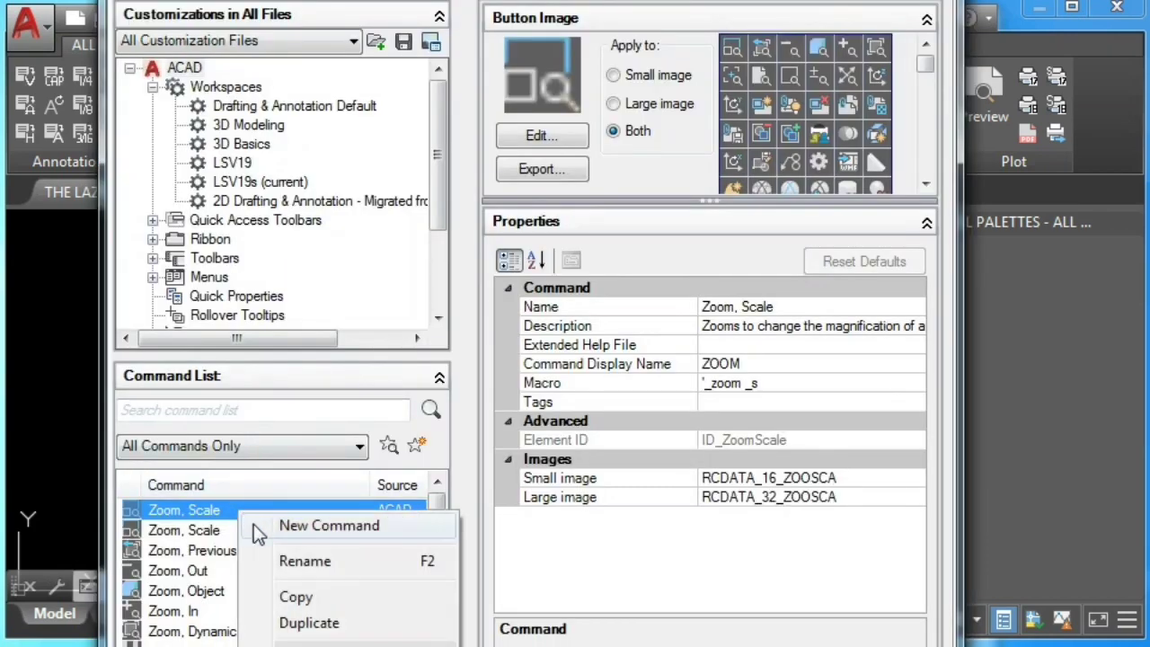
{"action": "left_click", "coordinate": [305, 623]}
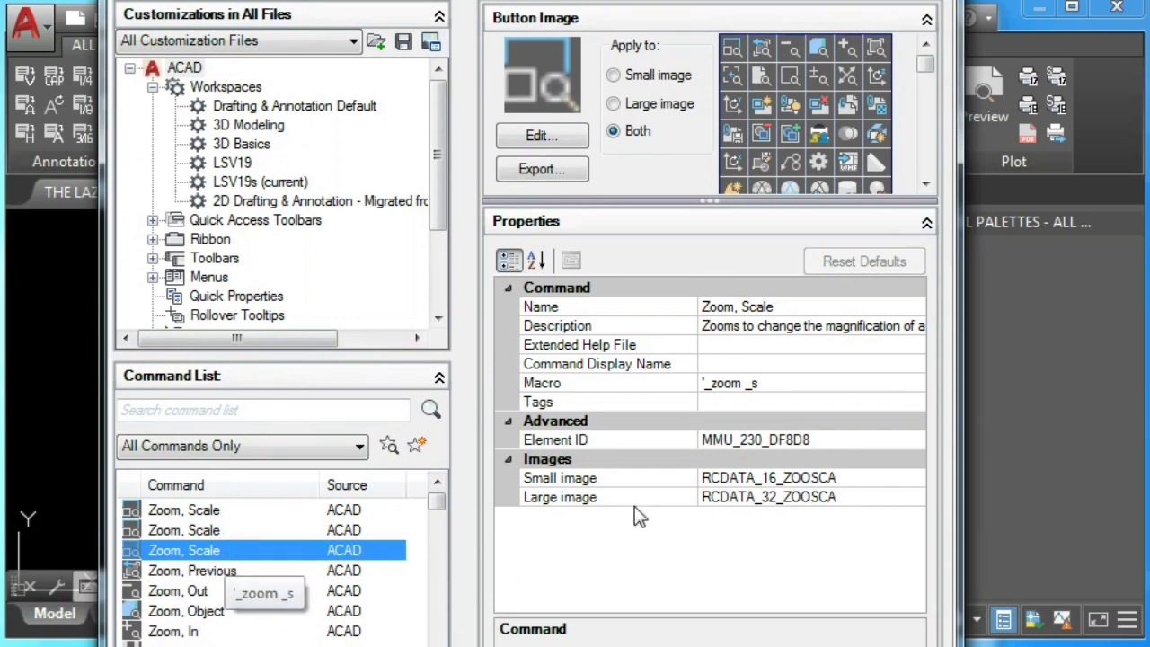
{"action": "left_click", "coordinate": [789, 307]}
{"action": "left_click_drag", "start_coordinate": [734, 299], "coordinate": [591, 406]}
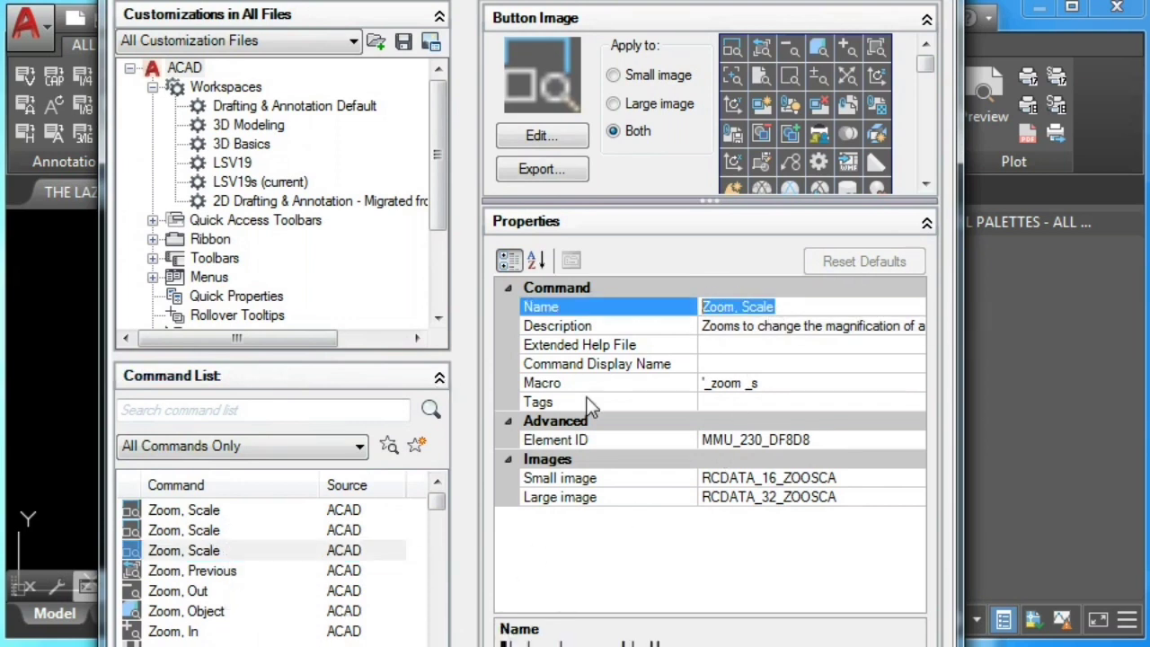
{"action": "left_click", "coordinate": [763, 383]}
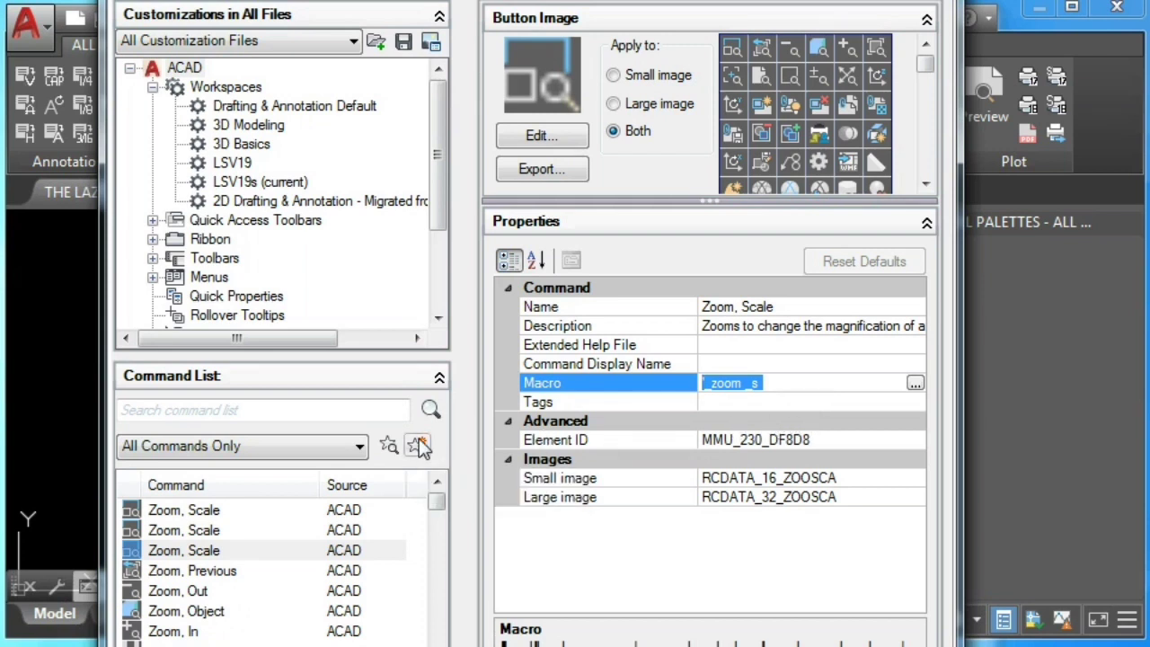
{"action": "left_click", "coordinate": [419, 447]}
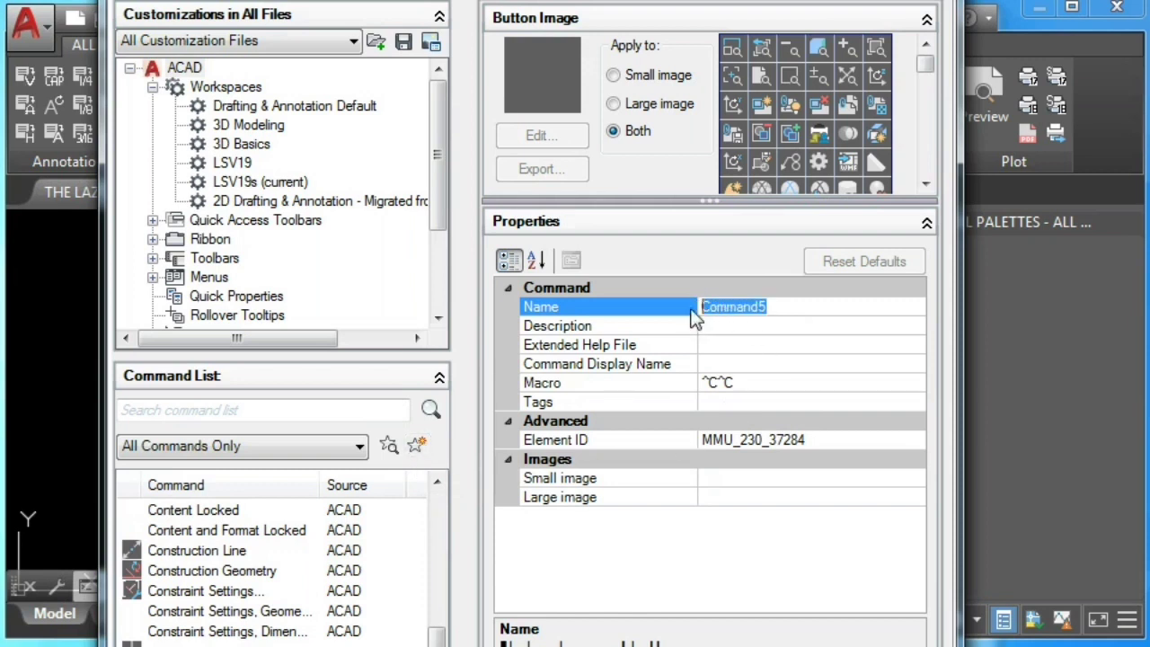
{"action": "left_click", "coordinate": [769, 385]}
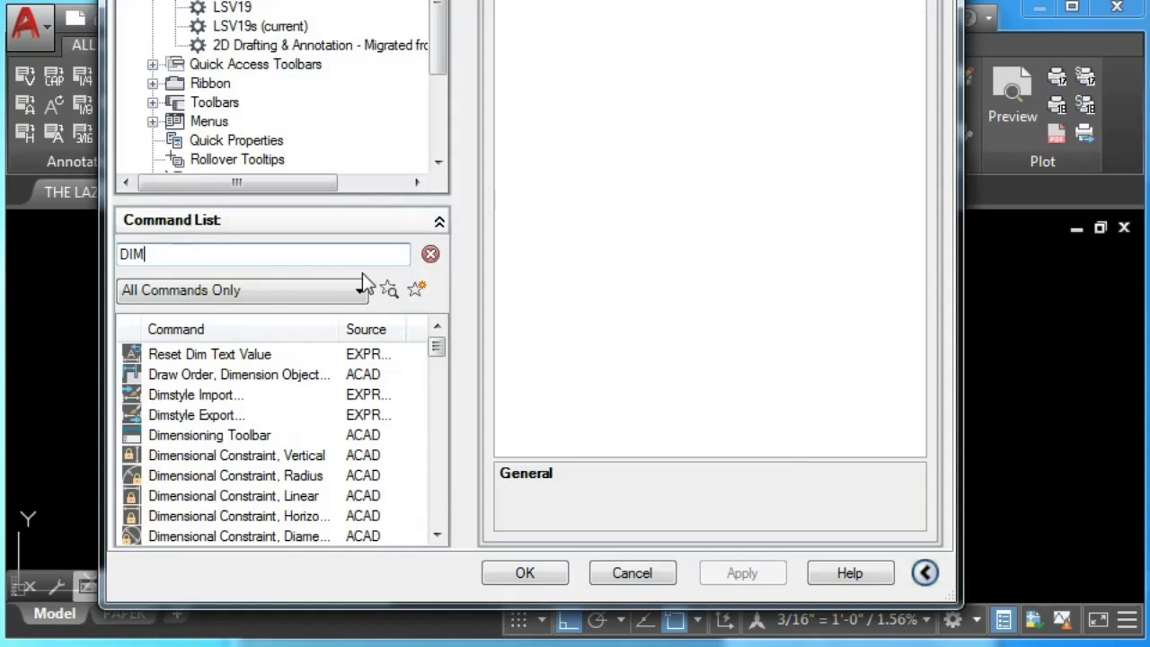
Duplicate Dimension, Linear as 'Dimension, Linear 2' and open its macro in the text editor.
{"action": "type", "text": "ENSION"}
{"action": "left_click_drag", "start_coordinate": [436, 351], "coordinate": [436, 440]}
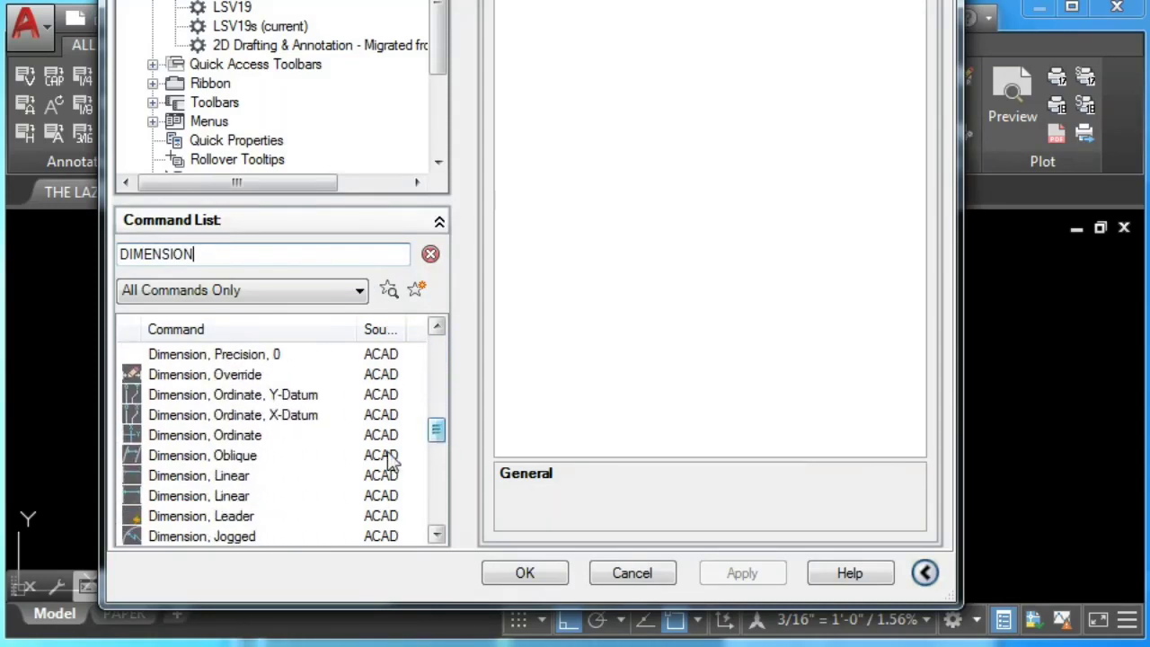
{"action": "left_click", "coordinate": [184, 496]}
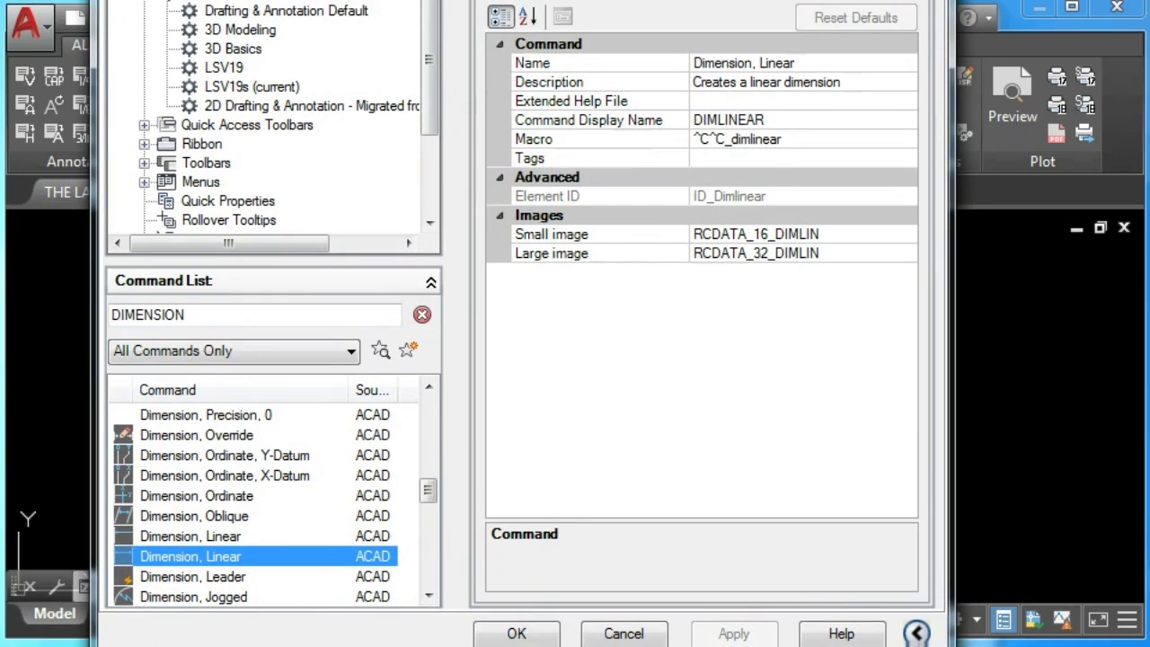
{"action": "right_click", "coordinate": [323, 559]}
{"action": "left_click", "coordinate": [377, 643]}
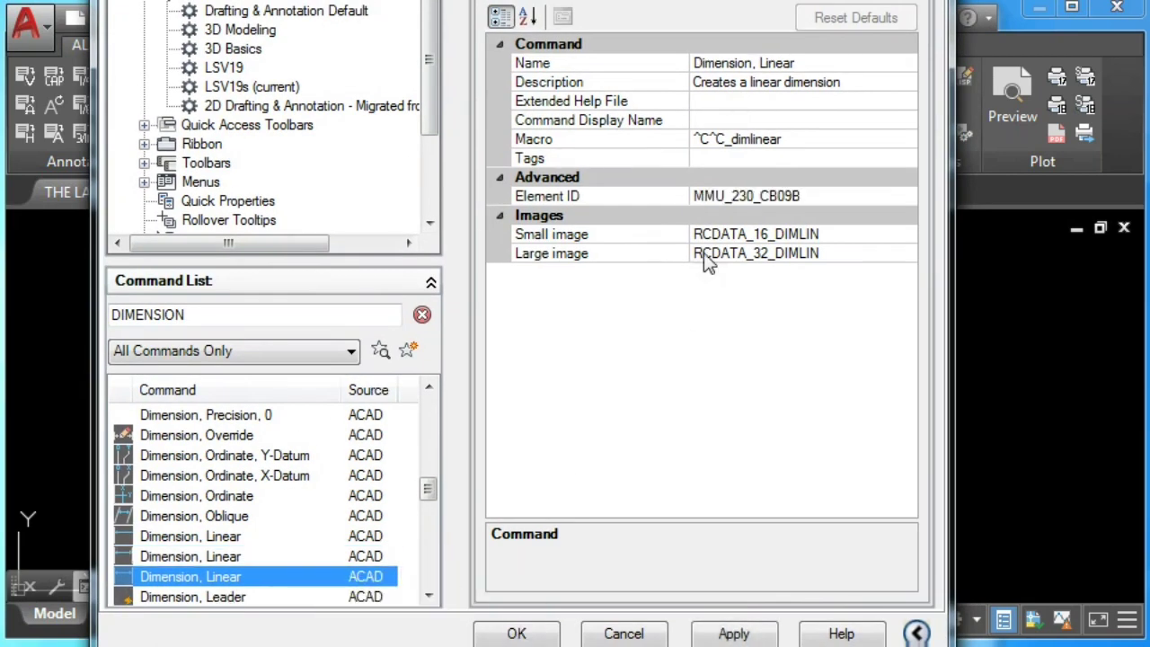
{"action": "left_click", "coordinate": [798, 63]}
{"action": "type", "text": "2"}
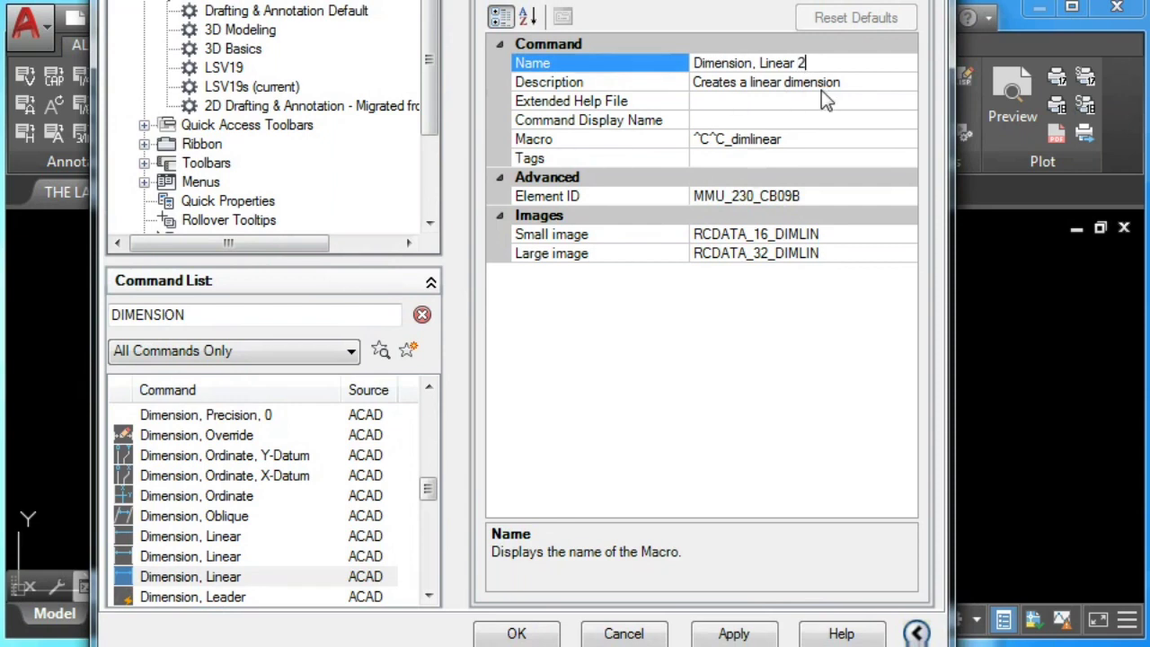
{"action": "left_click", "coordinate": [816, 101]}
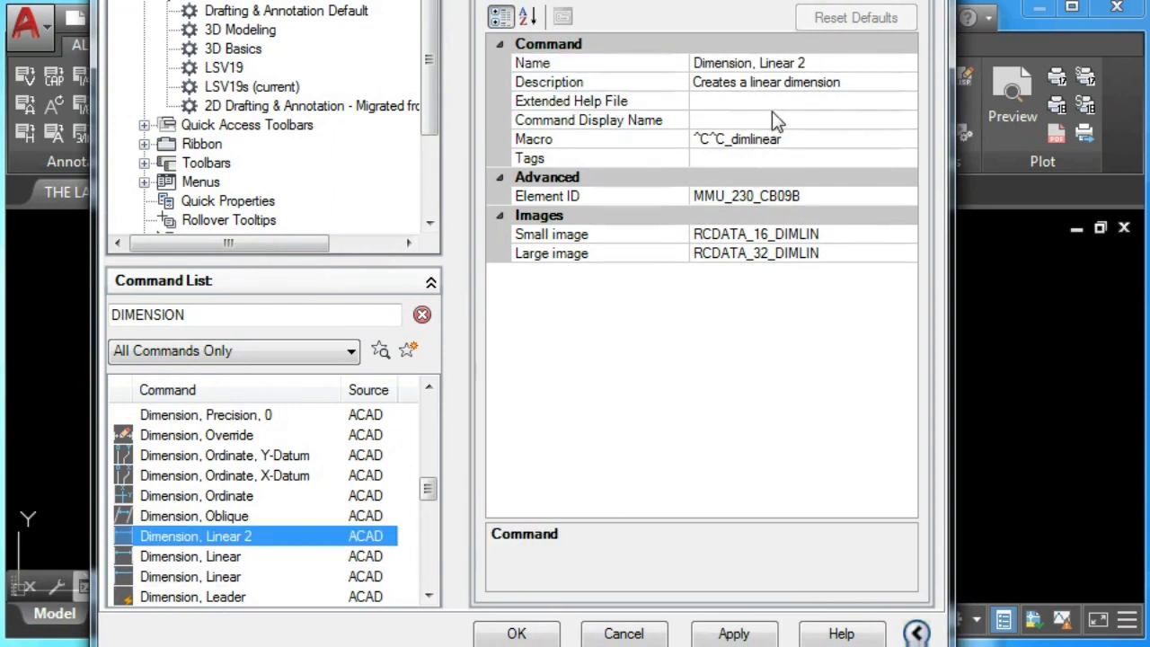
{"action": "left_click", "coordinate": [912, 139]}
{"action": "left_click", "coordinate": [896, 141]}
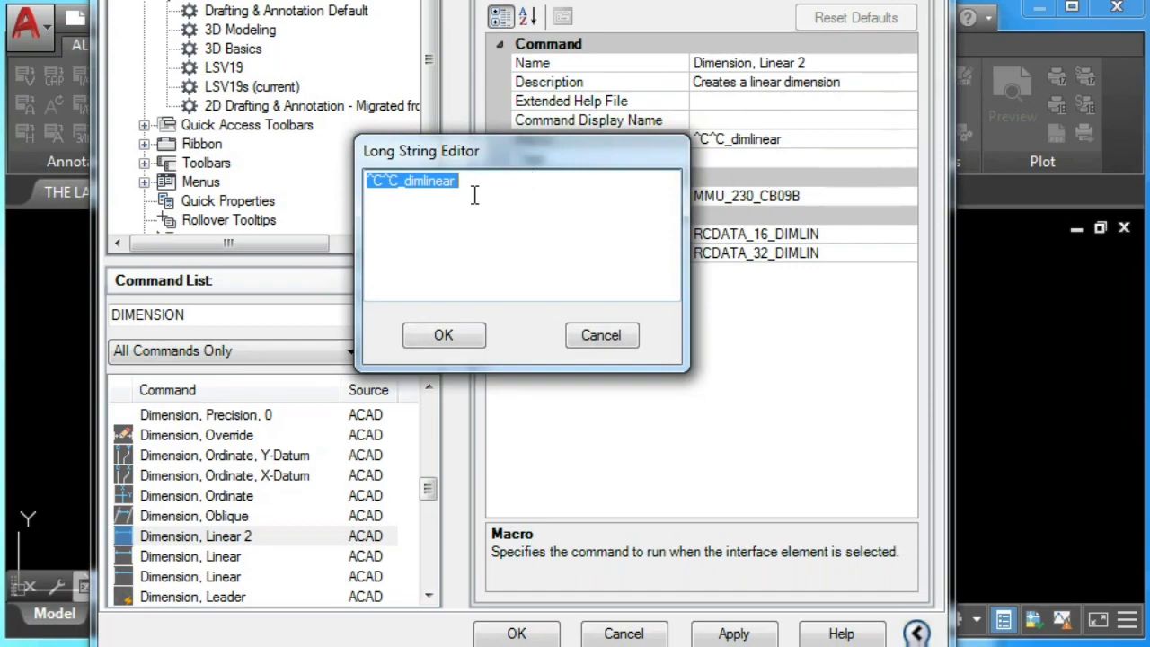
Paste the dimlayer;A-Anno-Dims;-LA…;dimlinear; macro, walk through its parts, and accept it.
{"action": "right_click", "coordinate": [422, 182]}
{"action": "left_click", "coordinate": [476, 292]}
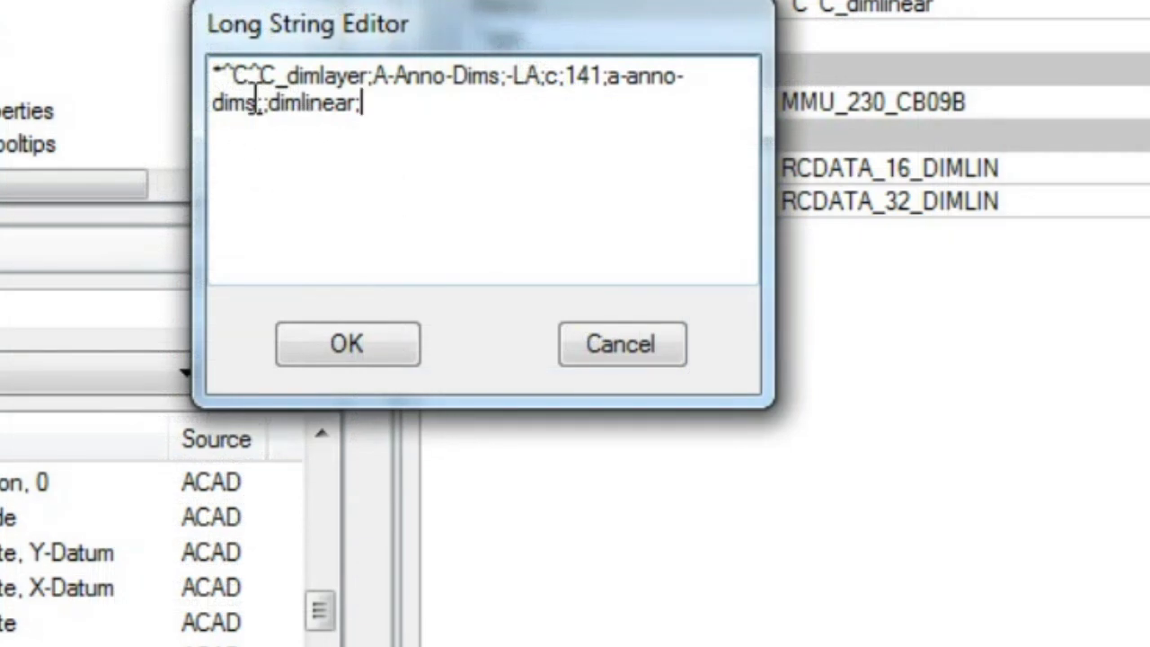
{"action": "left_click_drag", "start_coordinate": [276, 76], "coordinate": [212, 75]}
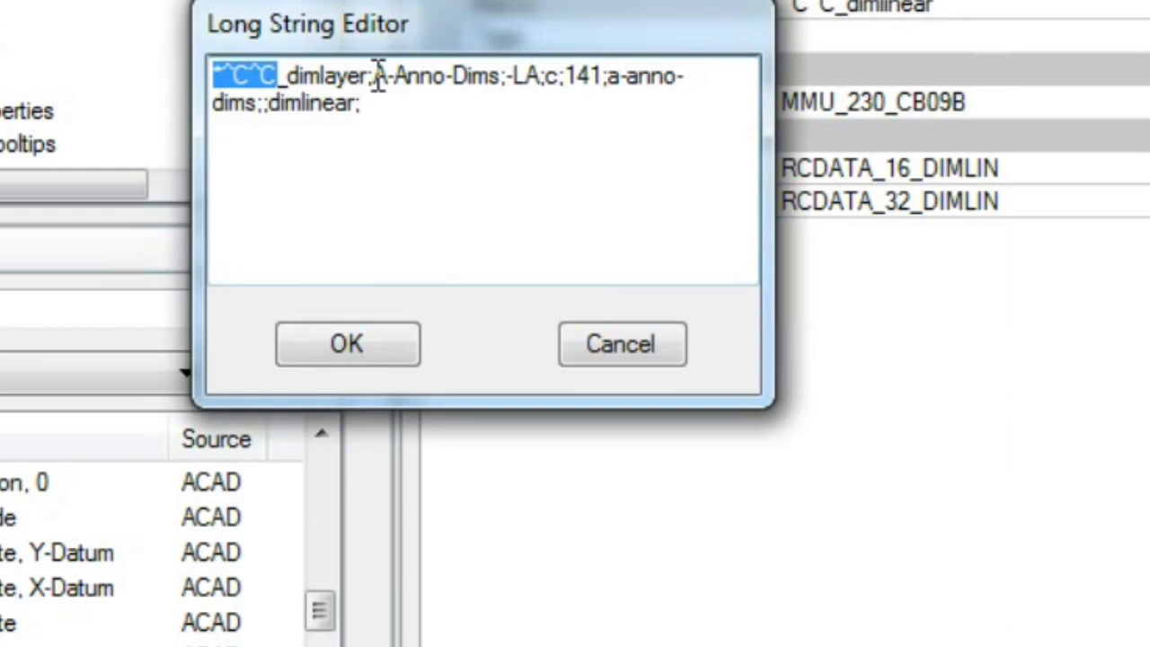
{"action": "left_click_drag", "start_coordinate": [447, 76], "coordinate": [324, 75]}
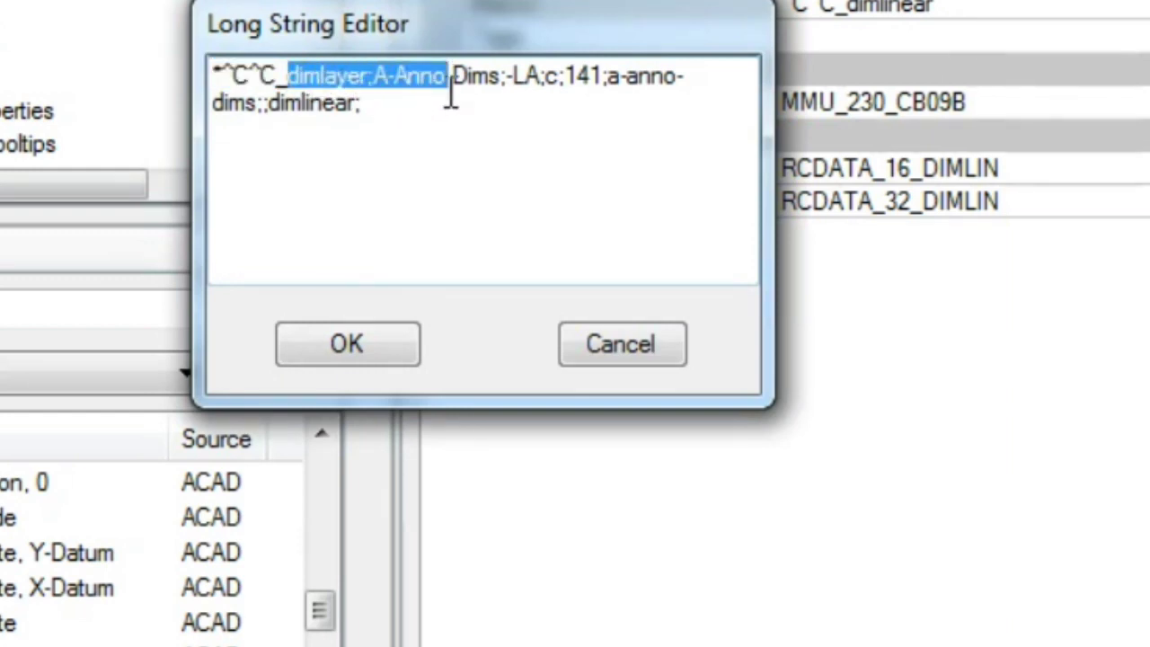
{"action": "left_click_drag", "start_coordinate": [502, 76], "coordinate": [301, 75]}
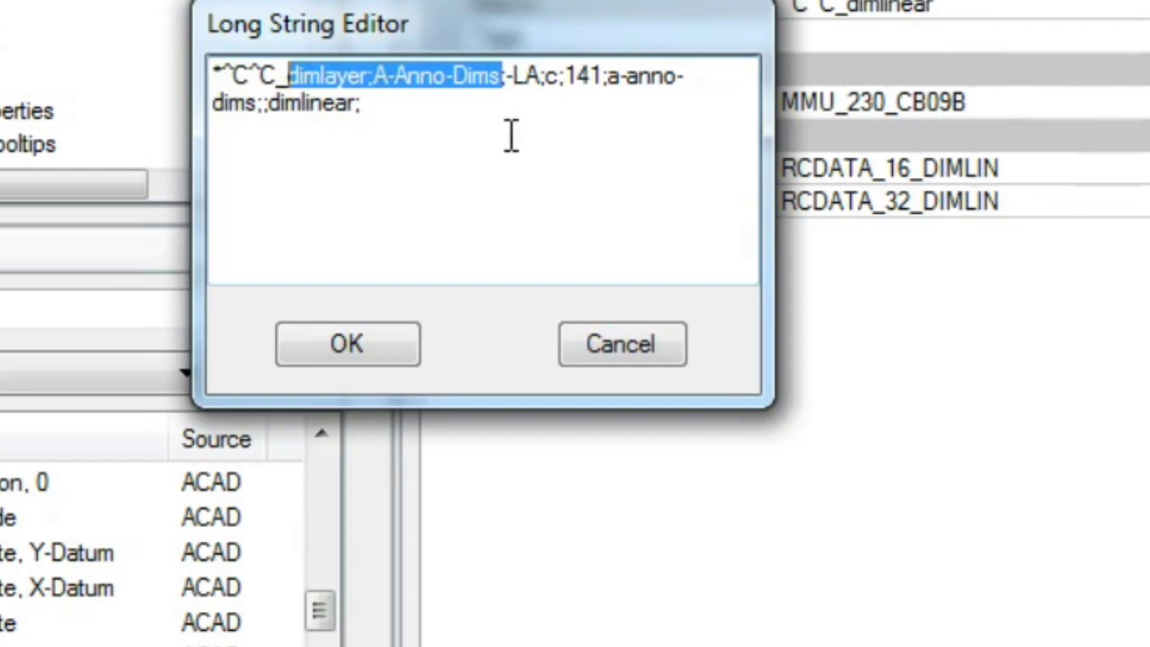
{"action": "left_click", "coordinate": [572, 122]}
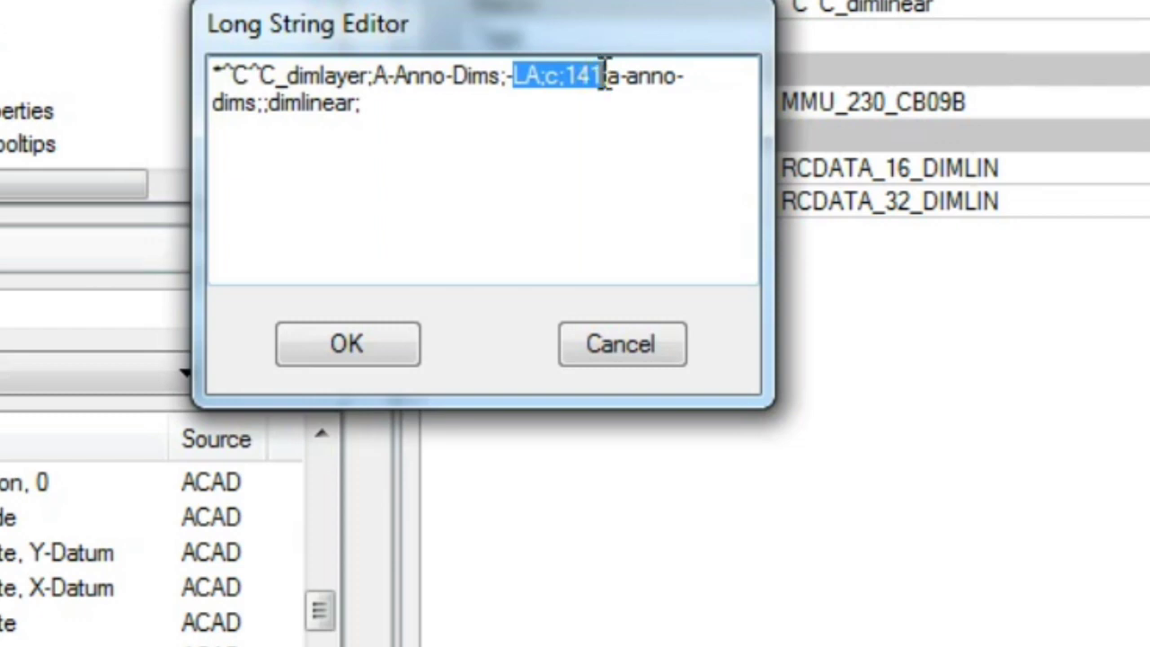
{"action": "mouse_move", "coordinate": [683, 78]}
{"action": "left_mouse_down"}
{"action": "mouse_move", "coordinate": [685, 111]}
{"action": "mouse_move", "coordinate": [264, 126]}
{"action": "left_mouse_up"}
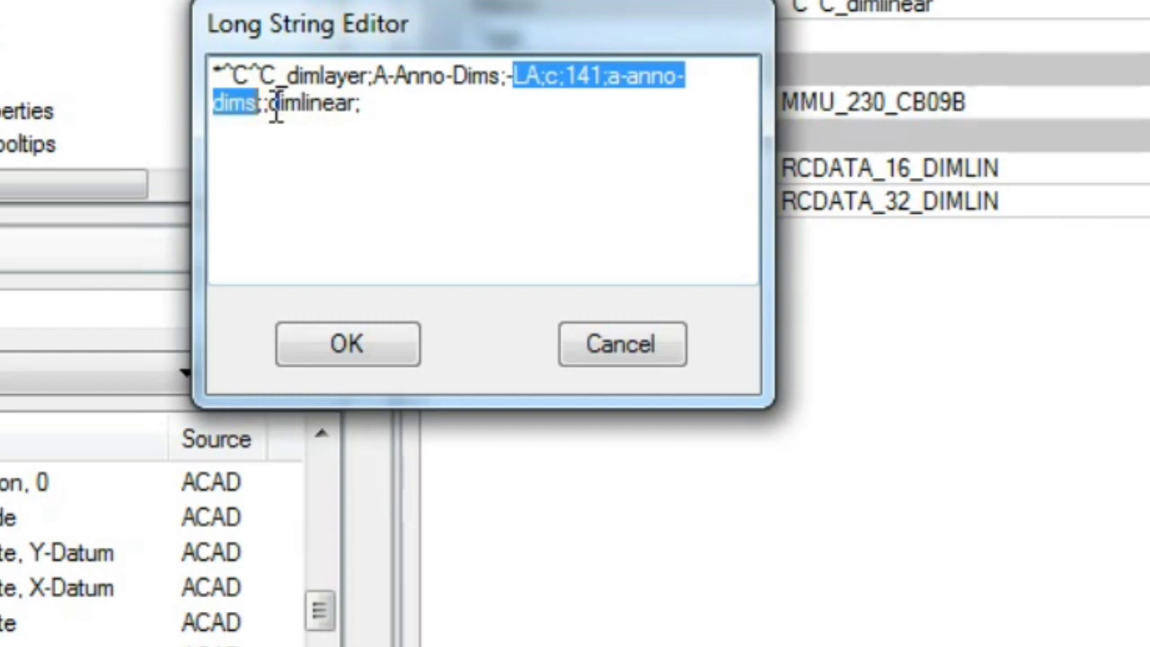
{"action": "left_click_drag", "start_coordinate": [269, 103], "coordinate": [311, 104]}
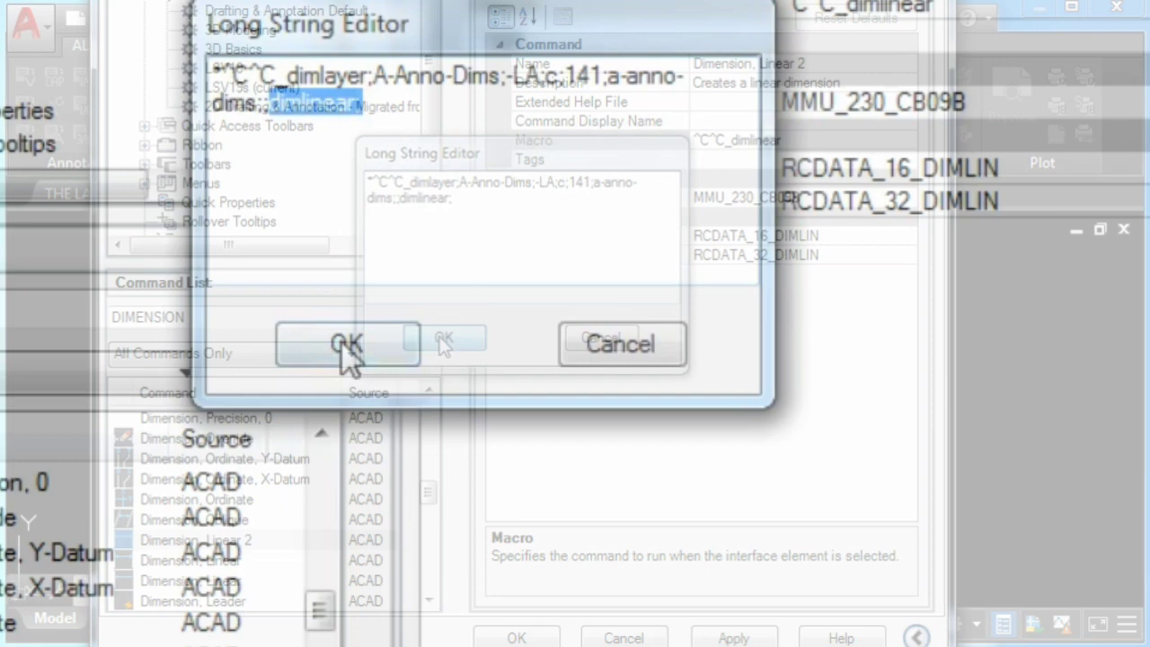
{"action": "left_click", "coordinate": [347, 344]}
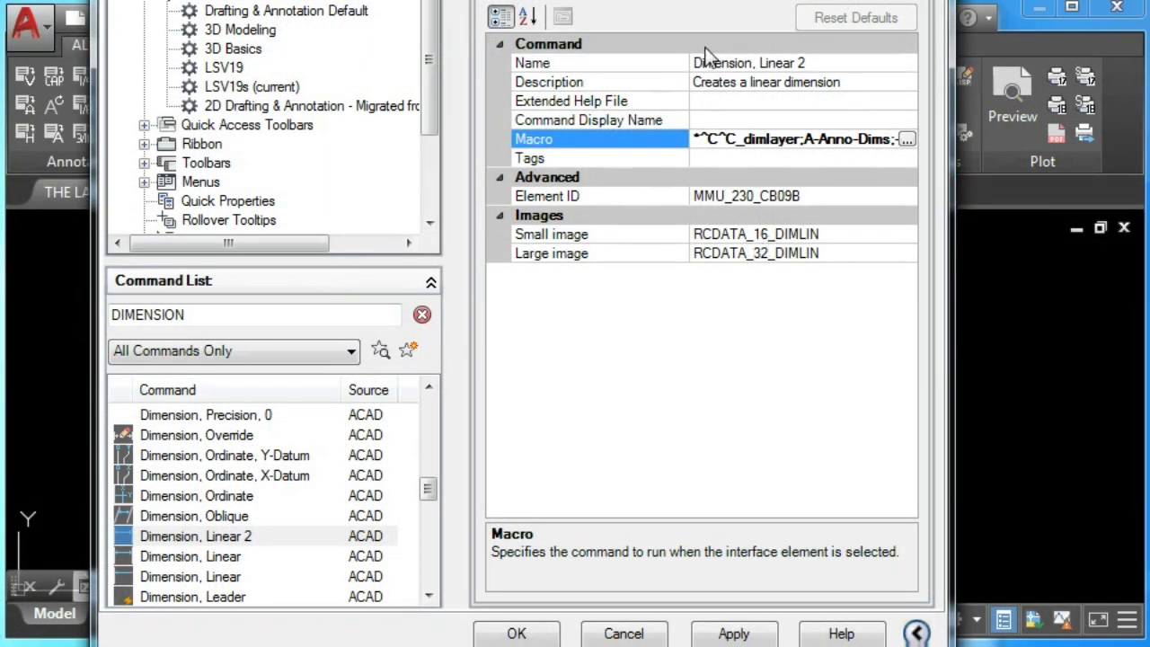
Apply the macro and expand the Annotation ribbon panel's Rows 1–3.
{"action": "left_click", "coordinate": [731, 634]}
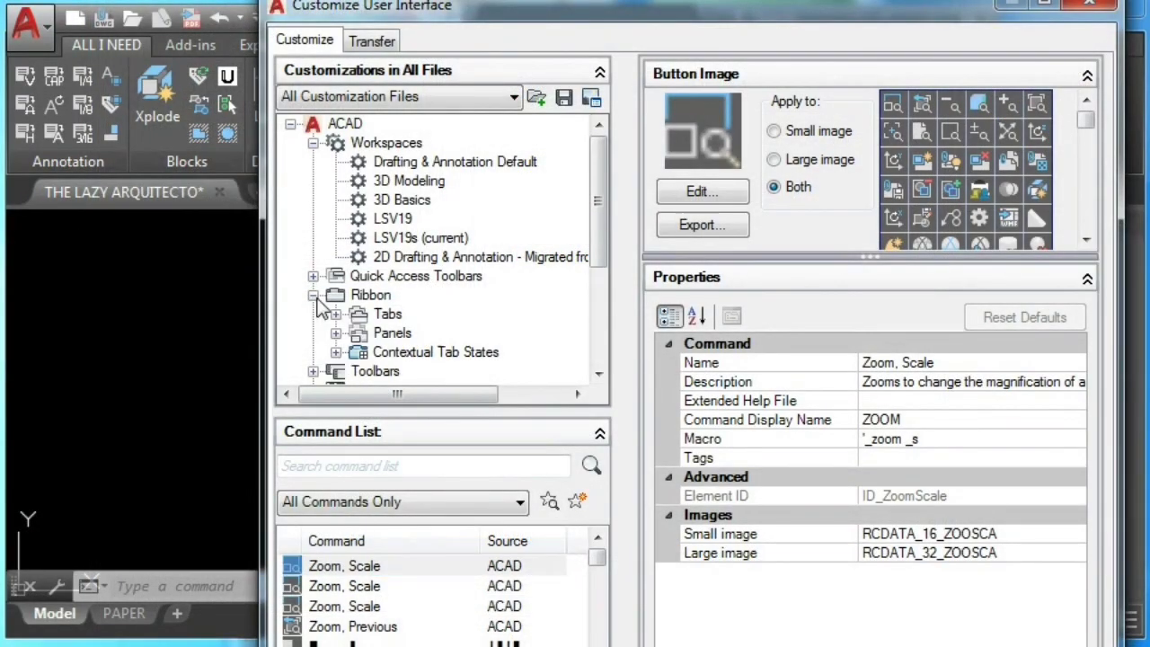
{"action": "left_click", "coordinate": [336, 333]}
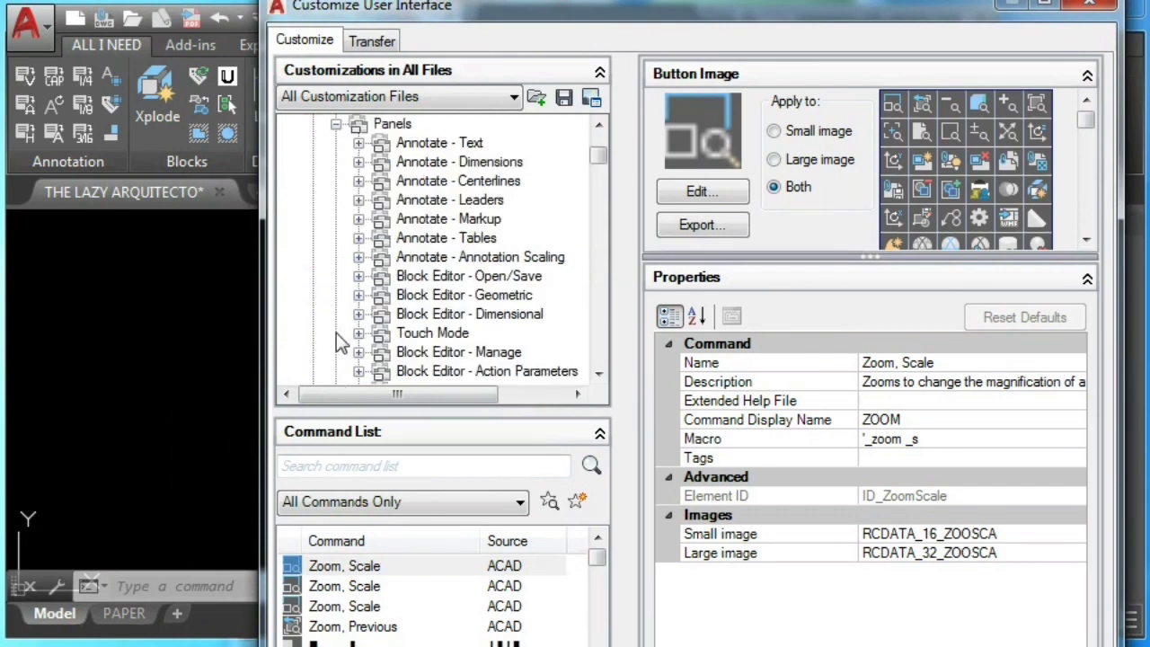
{"action": "mouse_move", "coordinate": [595, 162]}
{"action": "left_mouse_down"}
{"action": "mouse_move", "coordinate": [606, 320]}
{"action": "mouse_move", "coordinate": [593, 346]}
{"action": "left_mouse_up"}
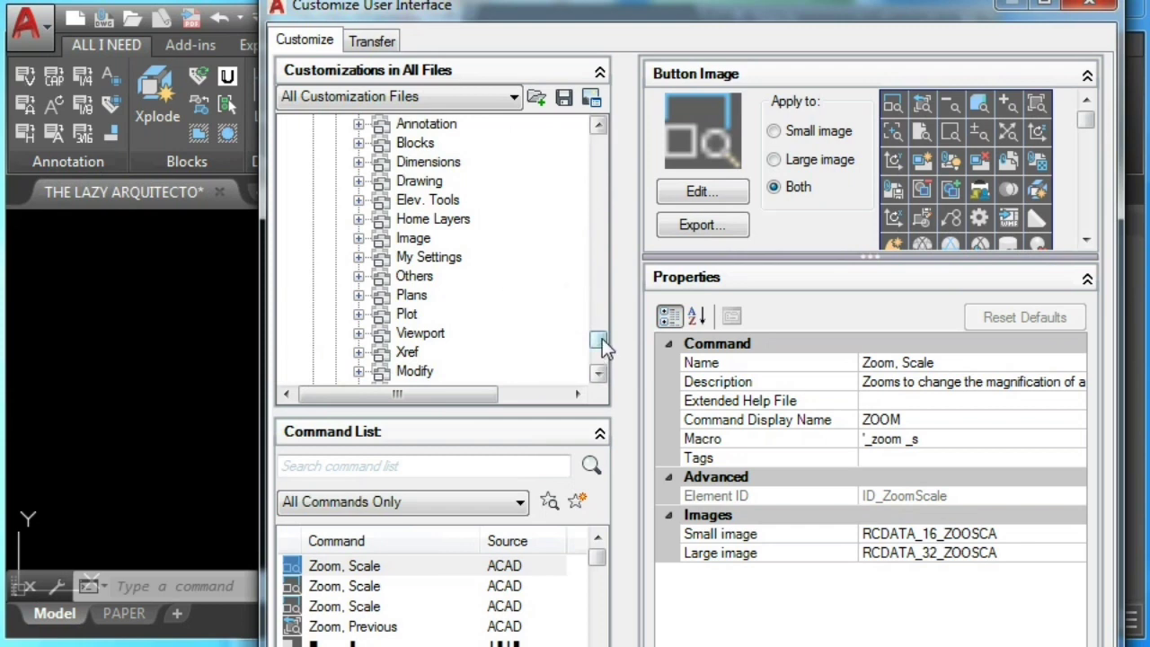
{"action": "left_click_drag", "start_coordinate": [599, 339], "coordinate": [600, 333]}
{"action": "left_click", "coordinate": [359, 276]}
{"action": "left_click", "coordinate": [382, 313]}
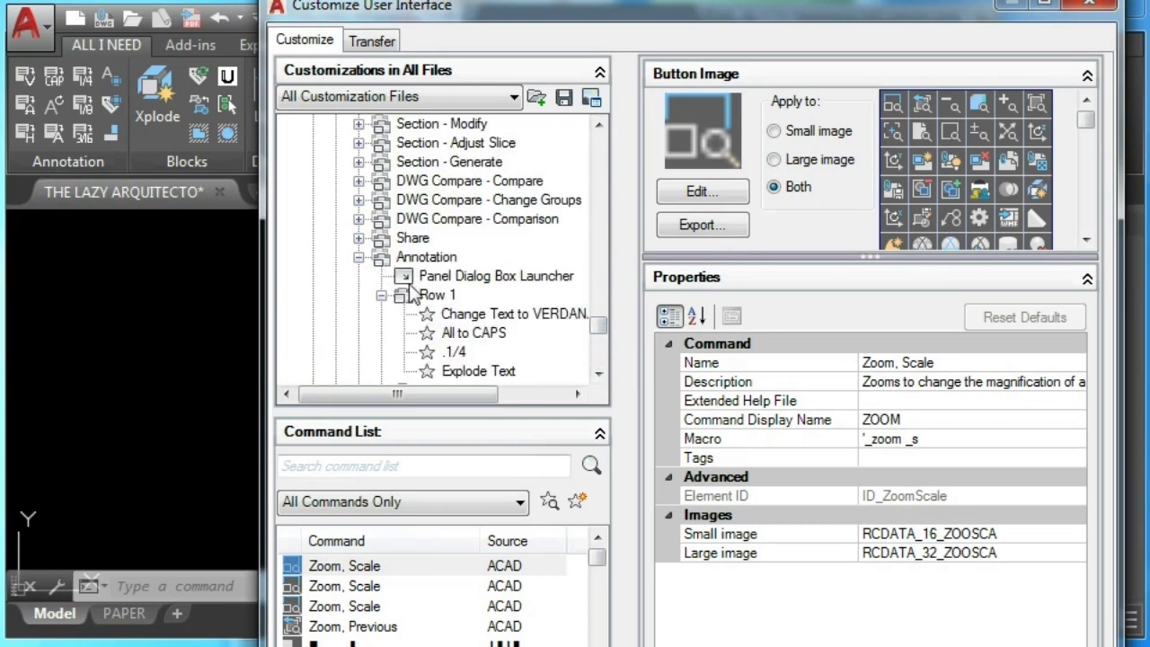
{"action": "scroll", "coordinate": [386, 305], "scroll_direction": "down", "scroll_amount": 2}
{"action": "left_click", "coordinate": [382, 276]}
{"action": "left_click", "coordinate": [382, 371]}
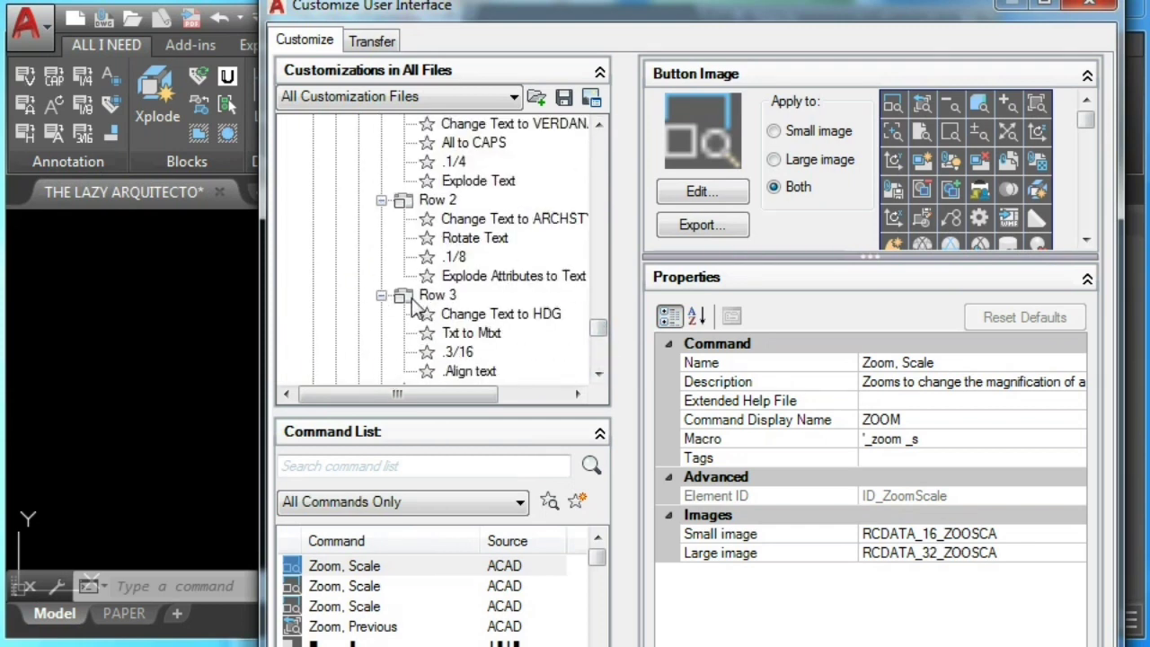
Drag Zoom, Scale into Row 2 after Explode Attributes to Text.
{"action": "left_click", "coordinate": [345, 564]}
{"action": "left_click_drag", "start_coordinate": [109, 374], "coordinate": [305, 265]}
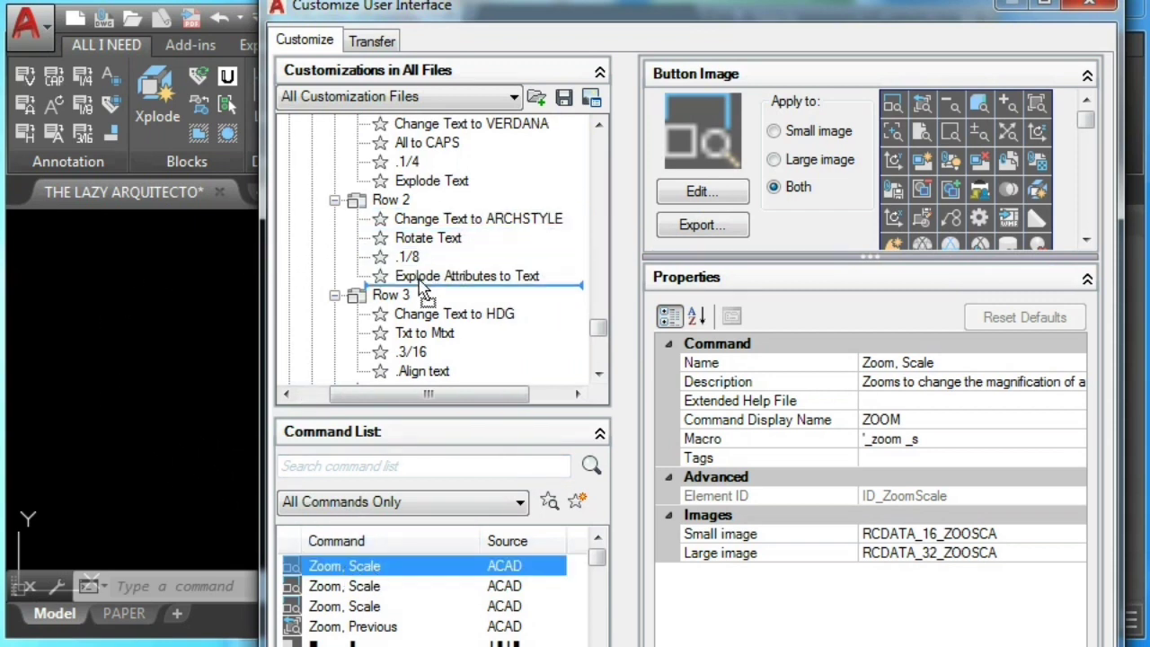
{"action": "left_click_drag", "start_coordinate": [467, 274], "coordinate": [423, 296]}
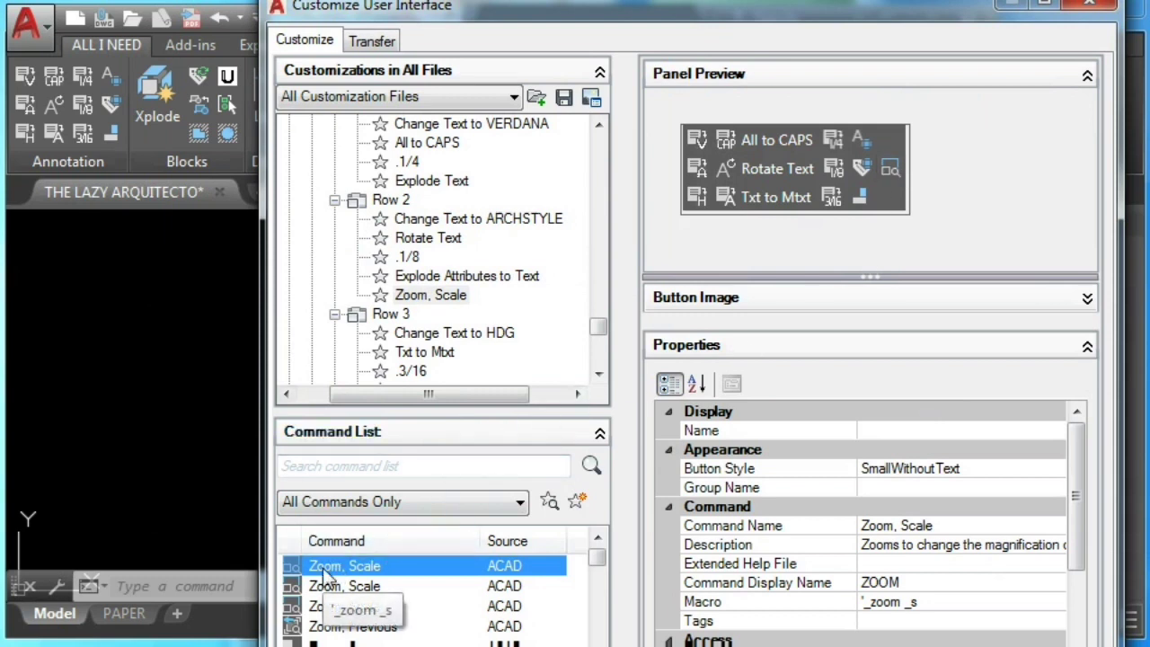
{"action": "left_click_drag", "start_coordinate": [325, 575], "coordinate": [152, 423]}
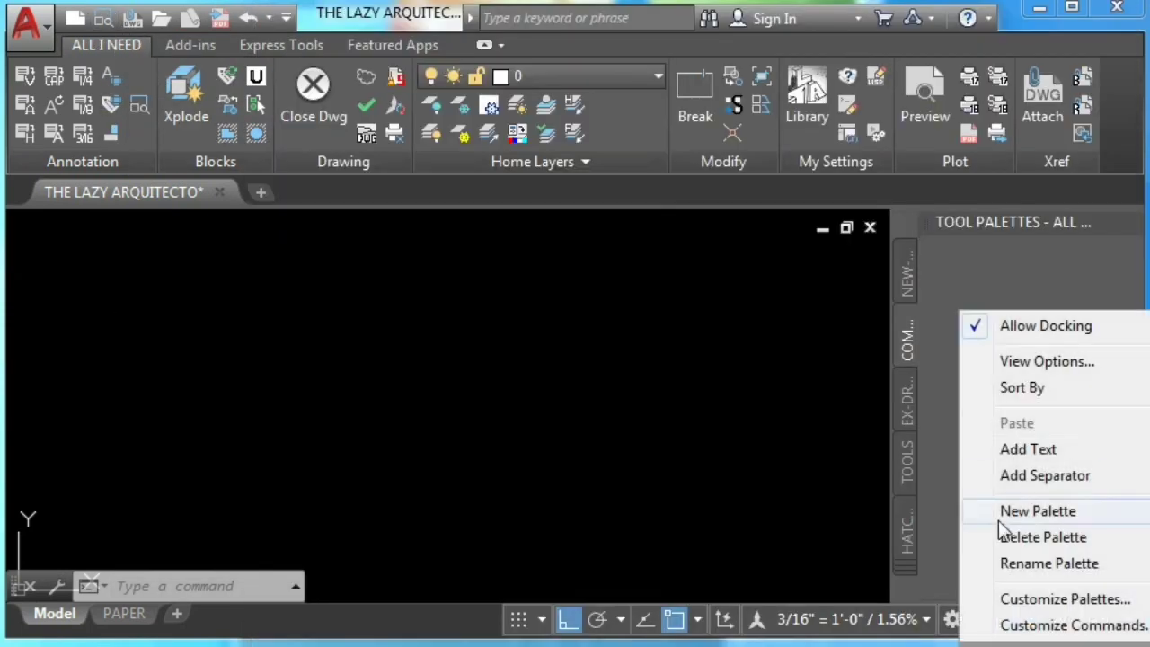
Drag Zoom, Scale from the palette's Command List onto the tool palette.
{"action": "left_click", "coordinate": [1010, 627]}
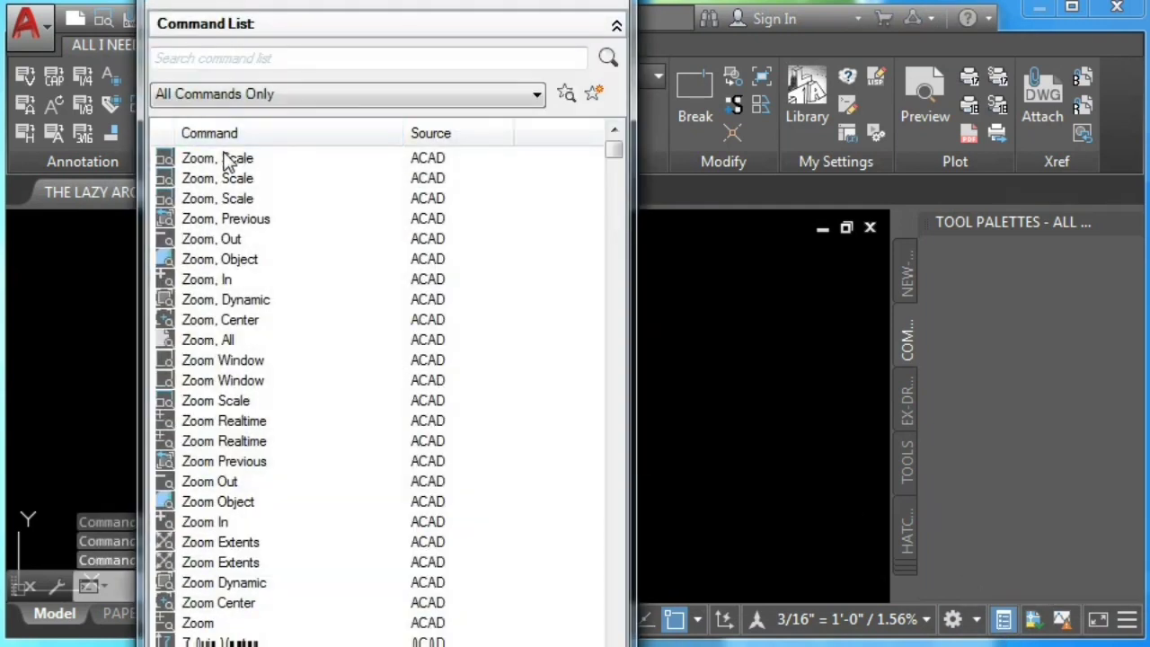
{"action": "left_click_drag", "start_coordinate": [228, 160], "coordinate": [462, 279]}
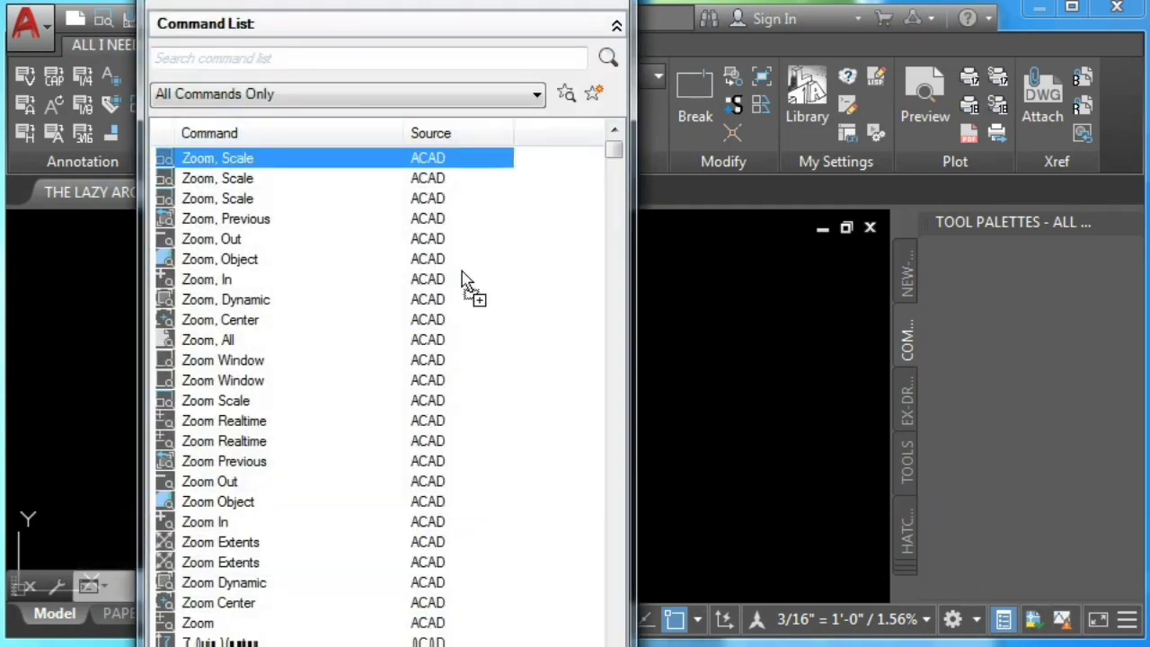
{"action": "left_click_drag", "start_coordinate": [986, 407], "coordinate": [1024, 339]}
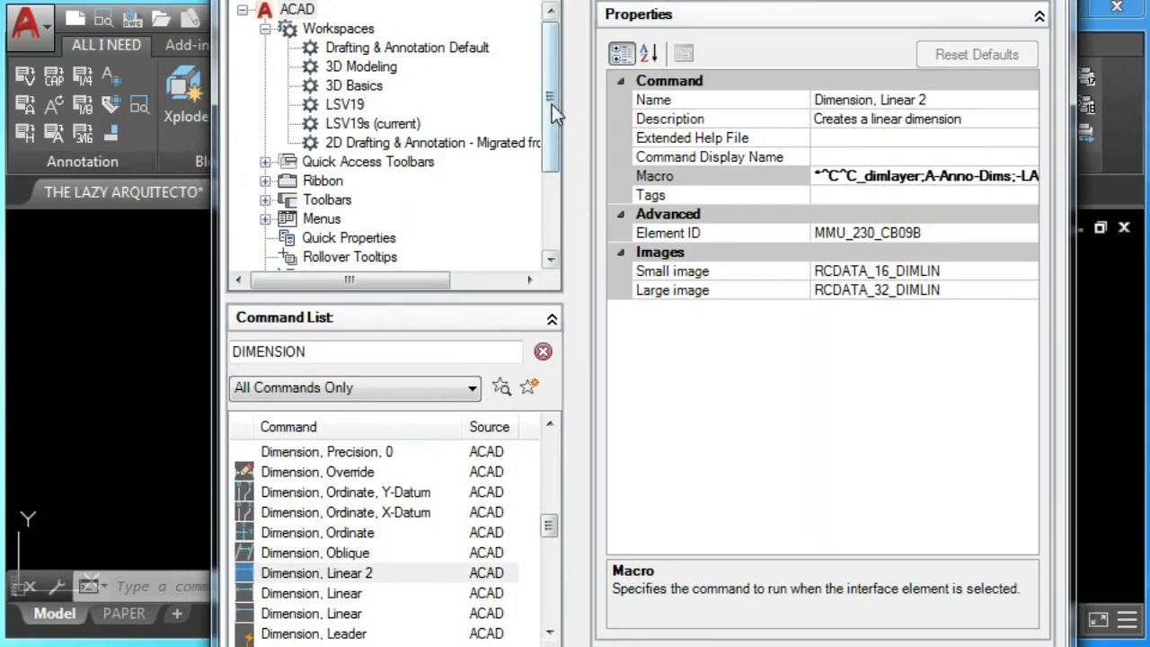
Expand Ribbon > Panels > Annotation down to Row 3.
{"action": "scroll", "coordinate": [552, 105], "scroll_direction": "down", "scroll_amount": 1}
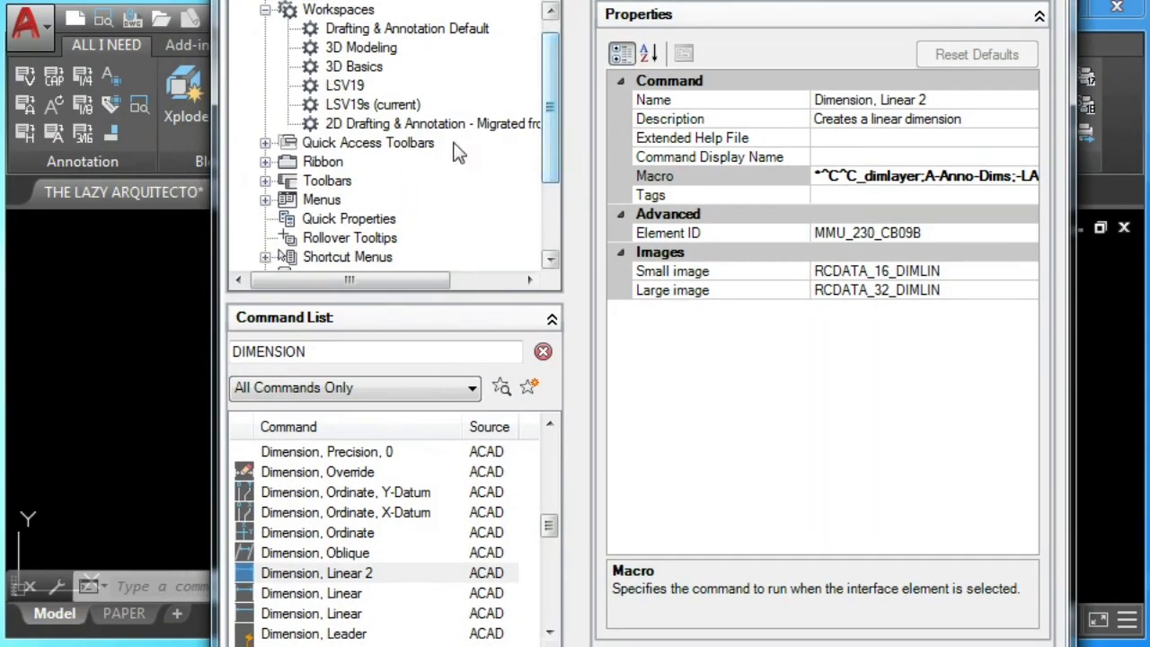
{"action": "left_click", "coordinate": [265, 163]}
{"action": "left_click", "coordinate": [287, 200]}
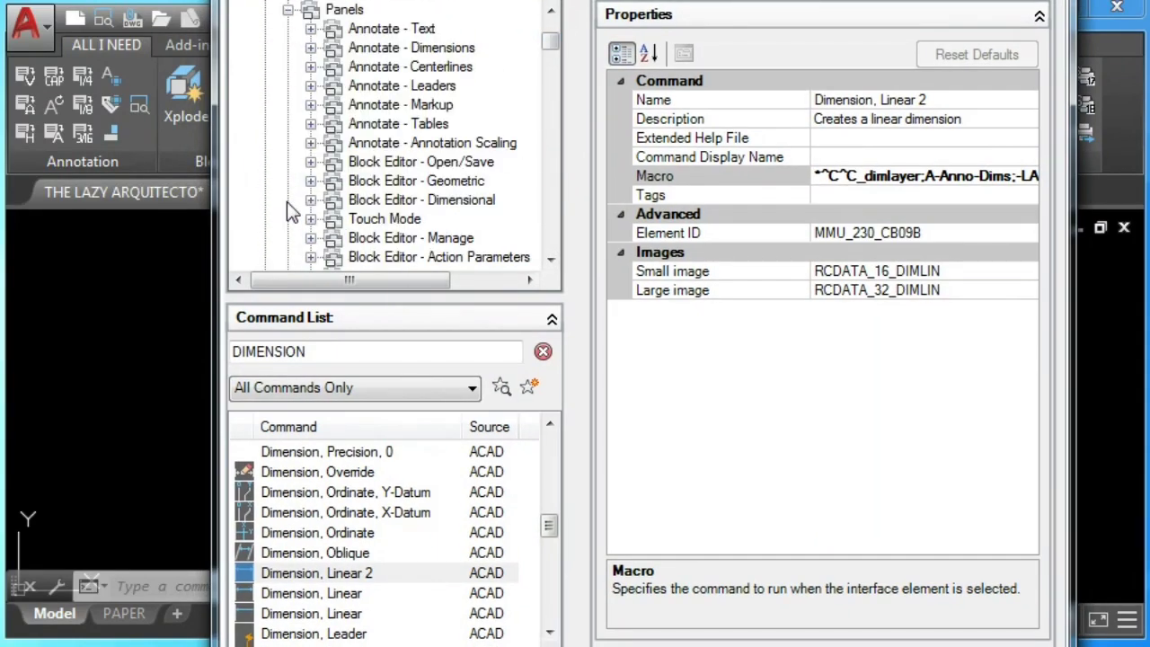
{"action": "left_click_drag", "start_coordinate": [549, 54], "coordinate": [548, 236]}
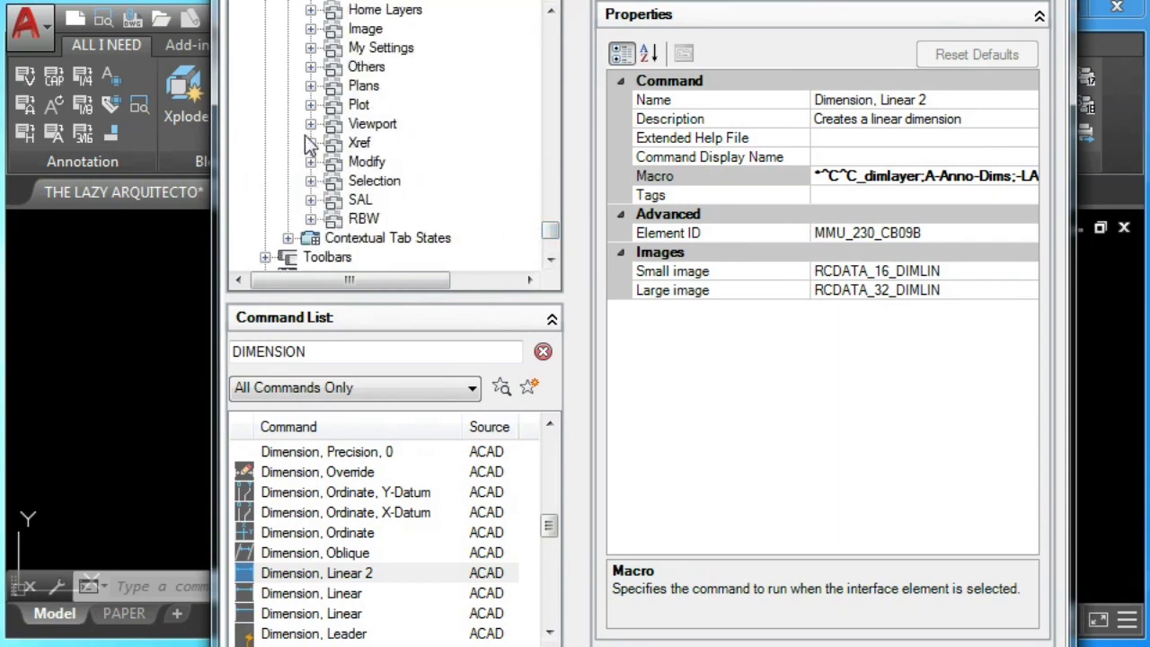
{"action": "left_click_drag", "start_coordinate": [553, 236], "coordinate": [553, 224]}
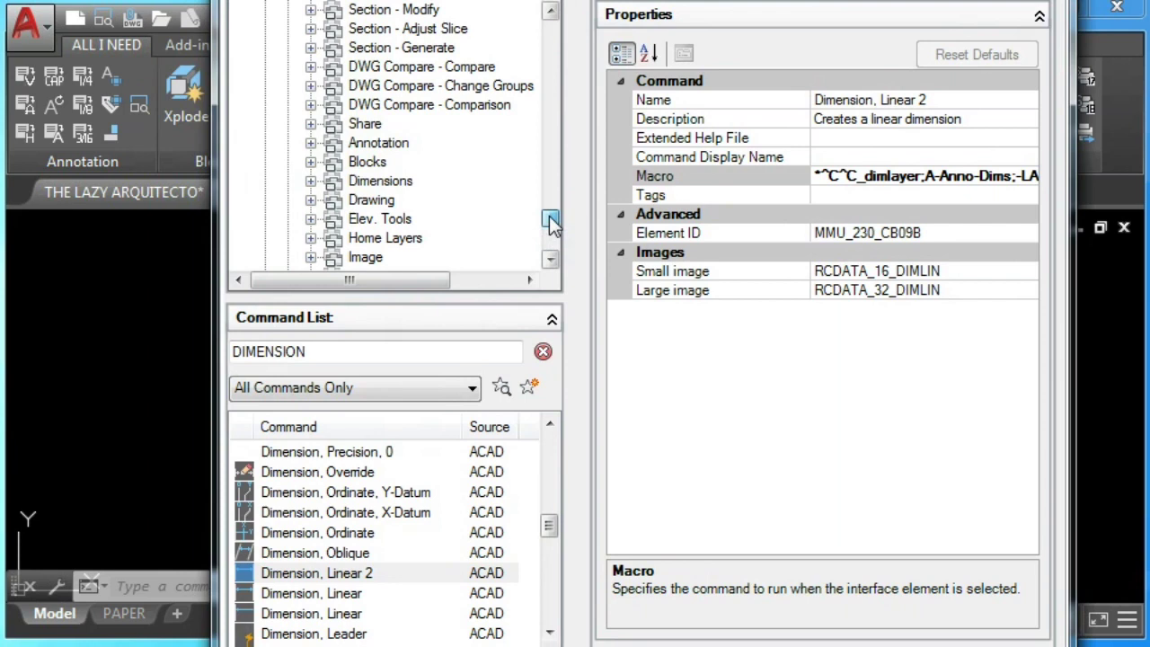
{"action": "left_click", "coordinate": [310, 145]}
{"action": "left_click", "coordinate": [334, 219]}
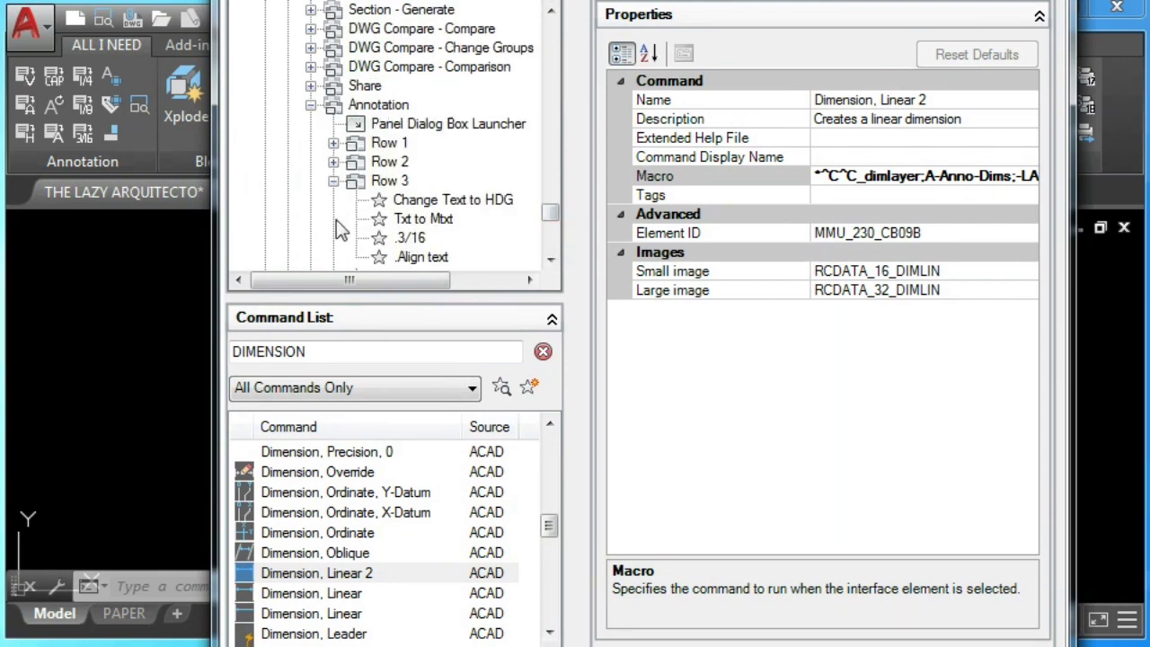
{"action": "scroll", "coordinate": [544, 225], "scroll_direction": "down", "scroll_amount": 2}
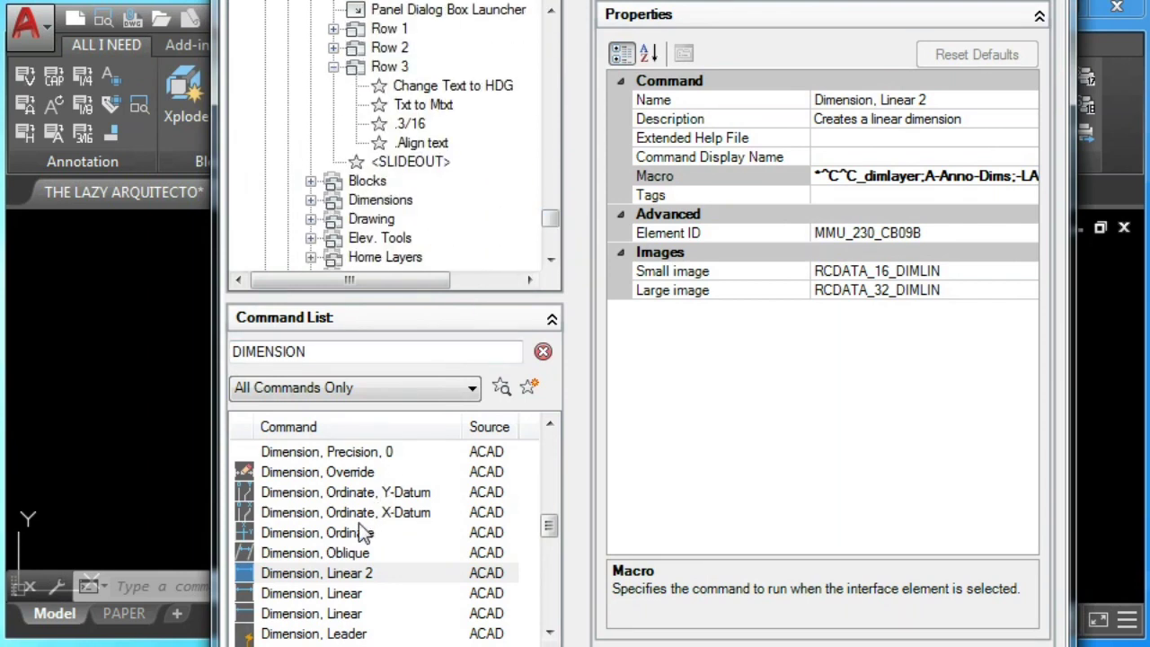
Place Dimension, Linear 2 at the end of Row 3, then apply and close.
{"action": "left_click", "coordinate": [346, 575]}
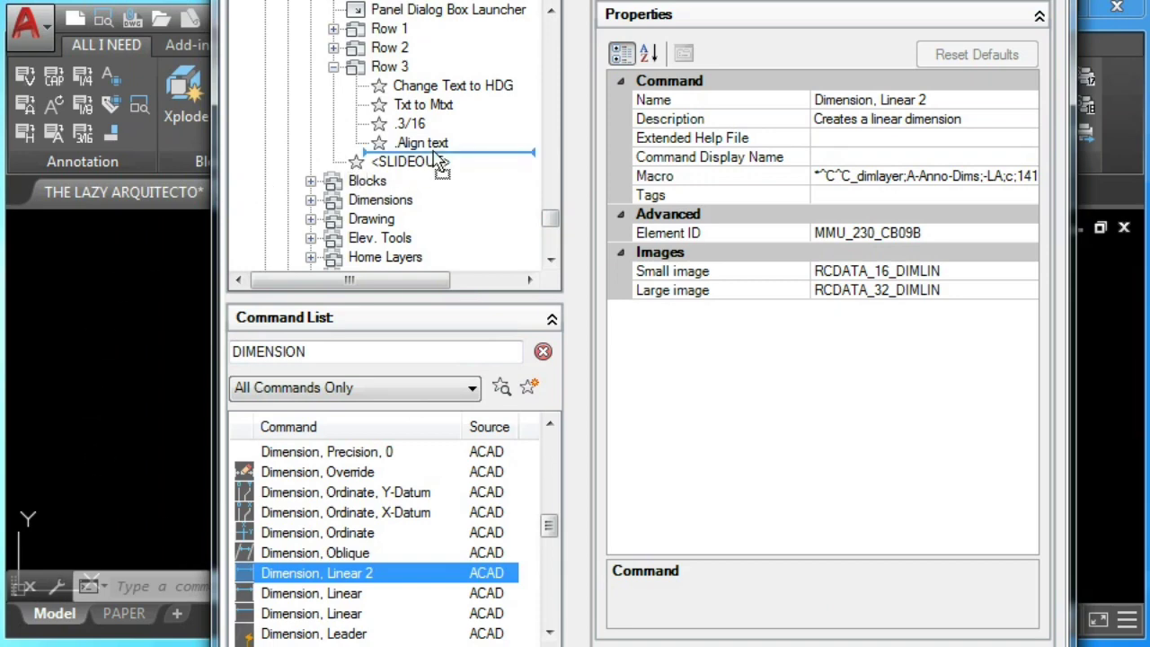
{"action": "left_click_drag", "start_coordinate": [439, 160], "coordinate": [440, 162]}
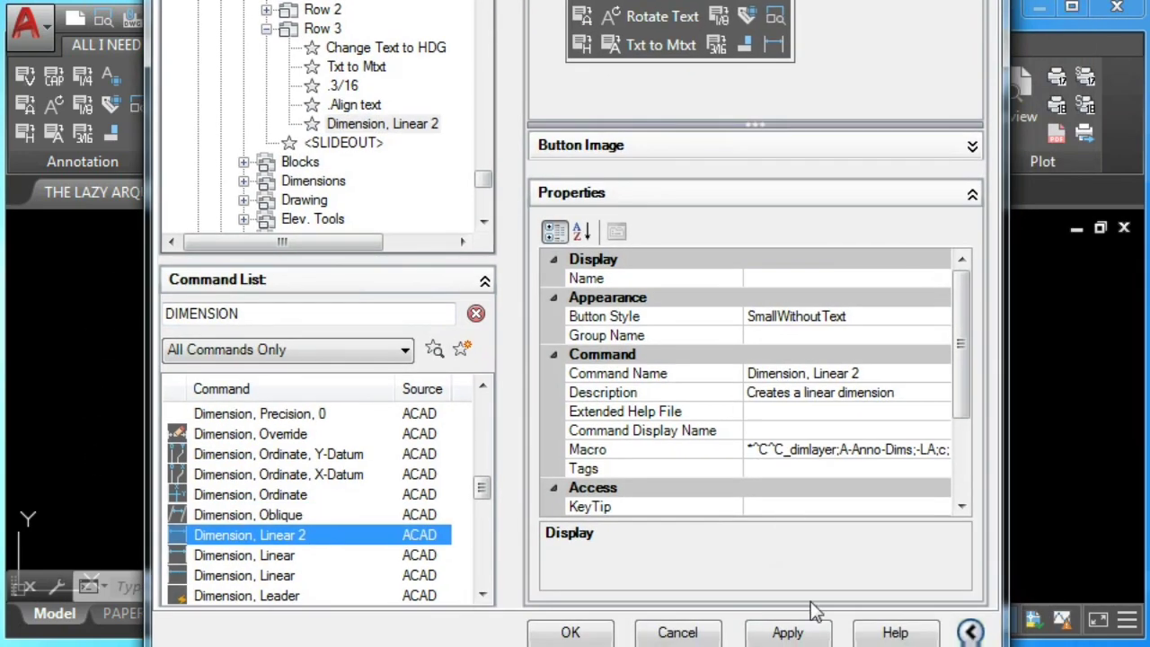
{"action": "left_click", "coordinate": [791, 632]}
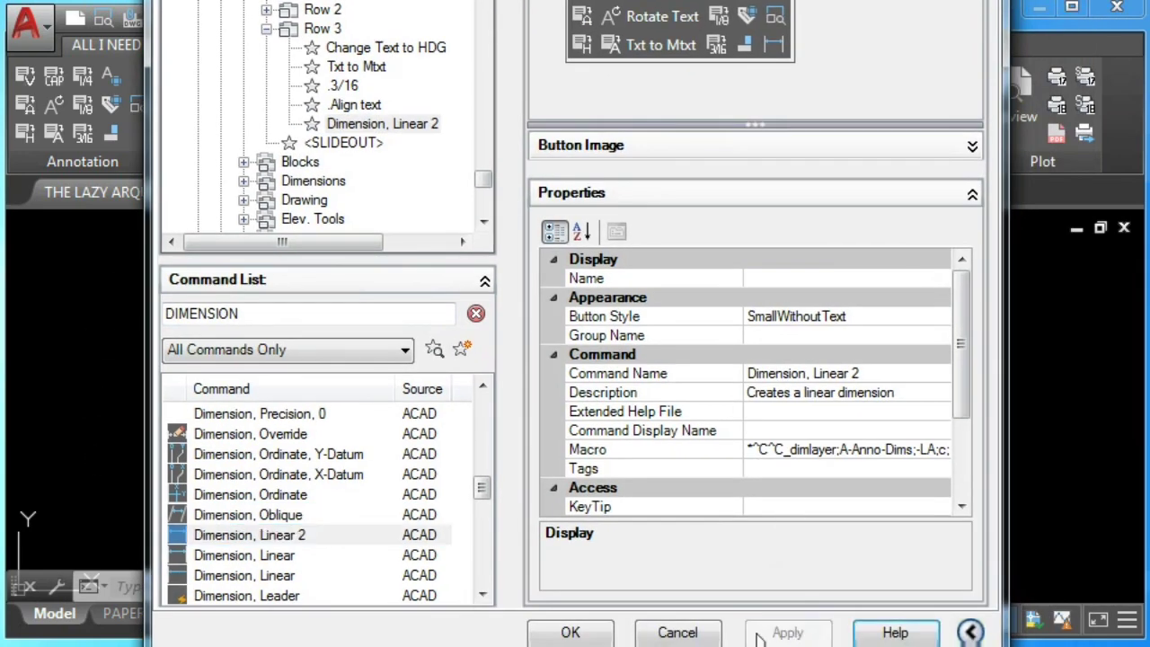
{"action": "left_click", "coordinate": [566, 631]}
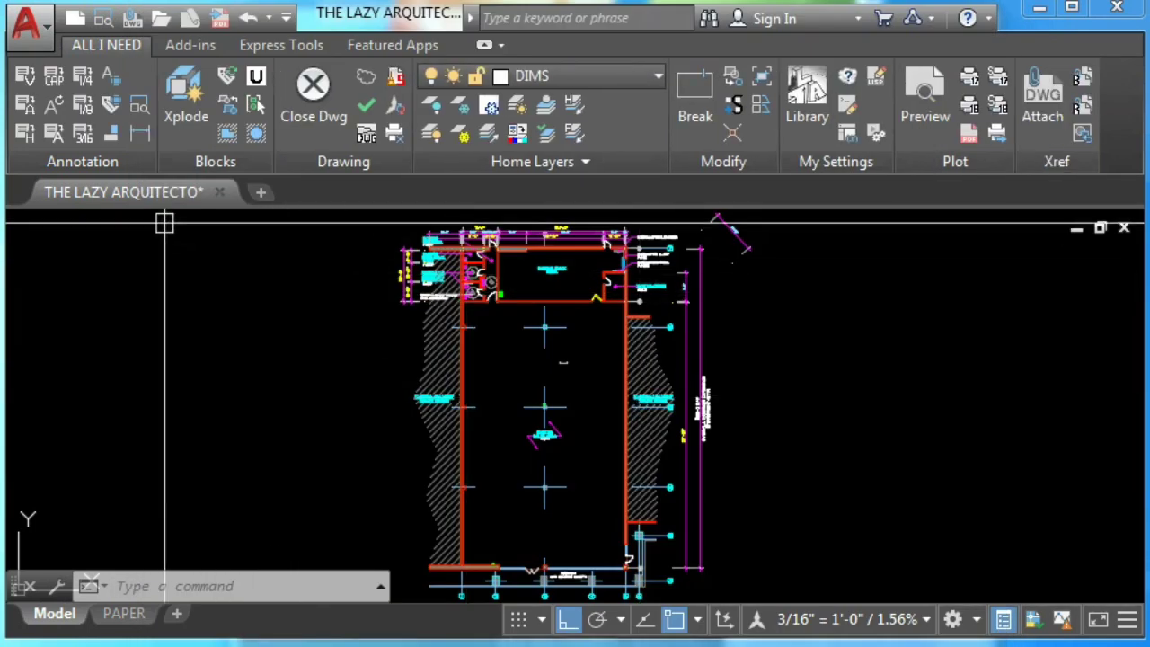
Place a test linear dimension with the new Dimension, Linear 2 button.
{"action": "left_click", "coordinate": [139, 136]}
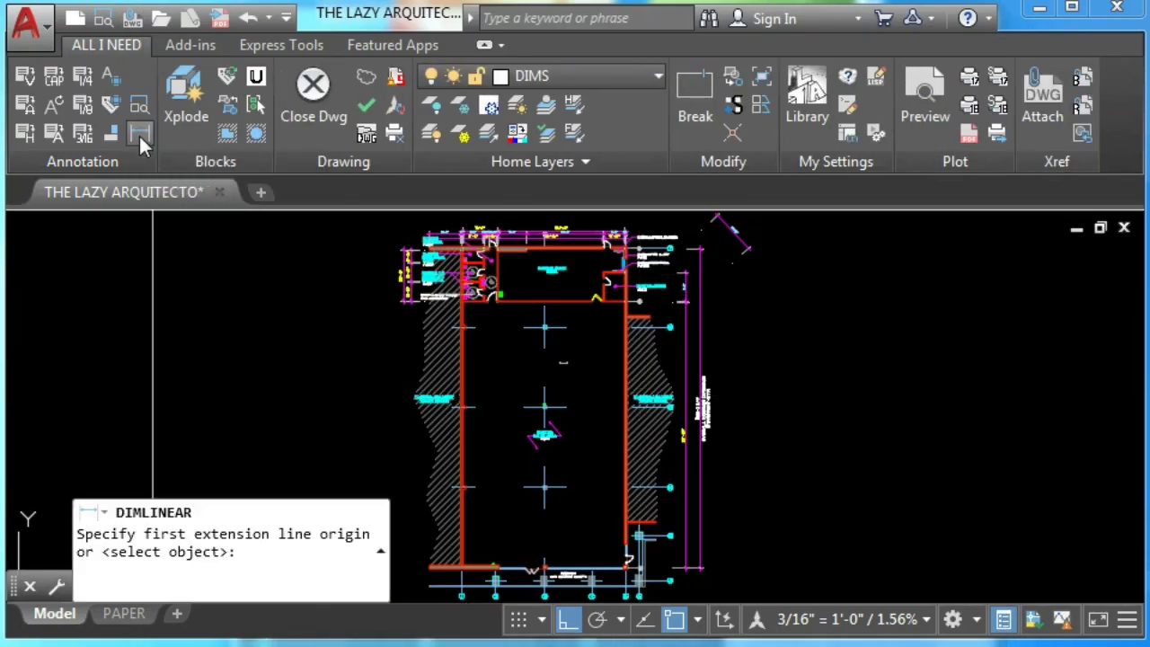
{"action": "left_click", "coordinate": [111, 382]}
{"action": "left_click", "coordinate": [253, 382]}
{"action": "left_click", "coordinate": [237, 419]}
Select the new test dimension to confirm it sits on layer A-Anno-Dims.
{"action": "key", "text": "Return"}
{"action": "scroll", "coordinate": [172, 441], "scroll_direction": "up", "scroll_amount": 3}
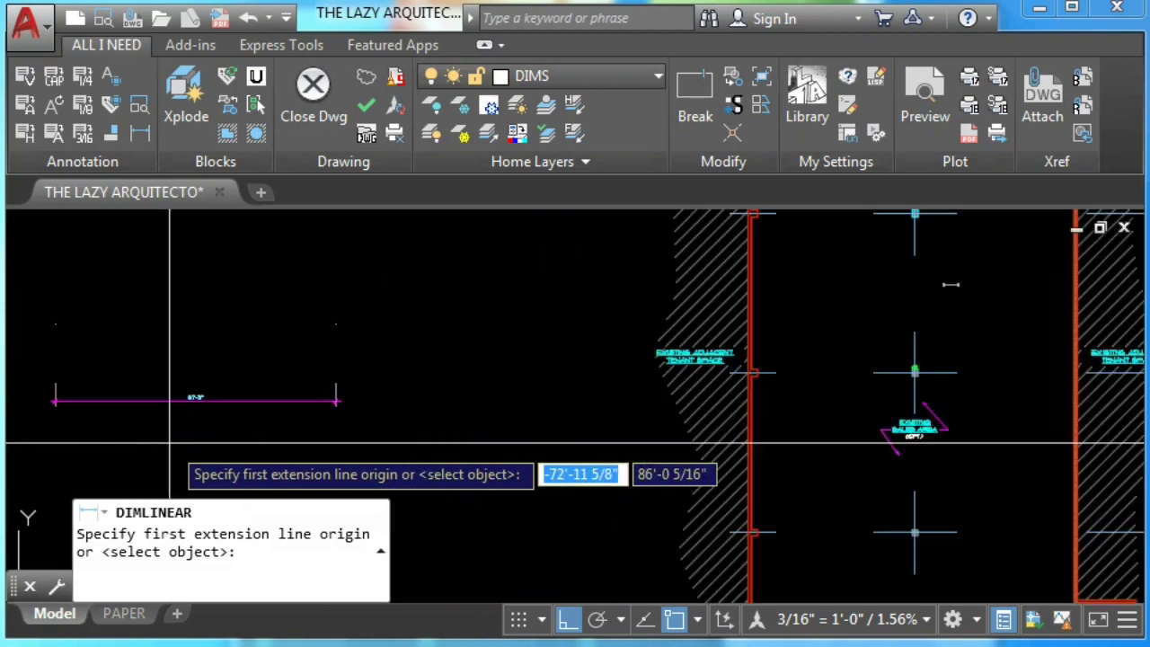
{"action": "key", "text": "Escape"}
{"action": "left_click", "coordinate": [226, 400]}
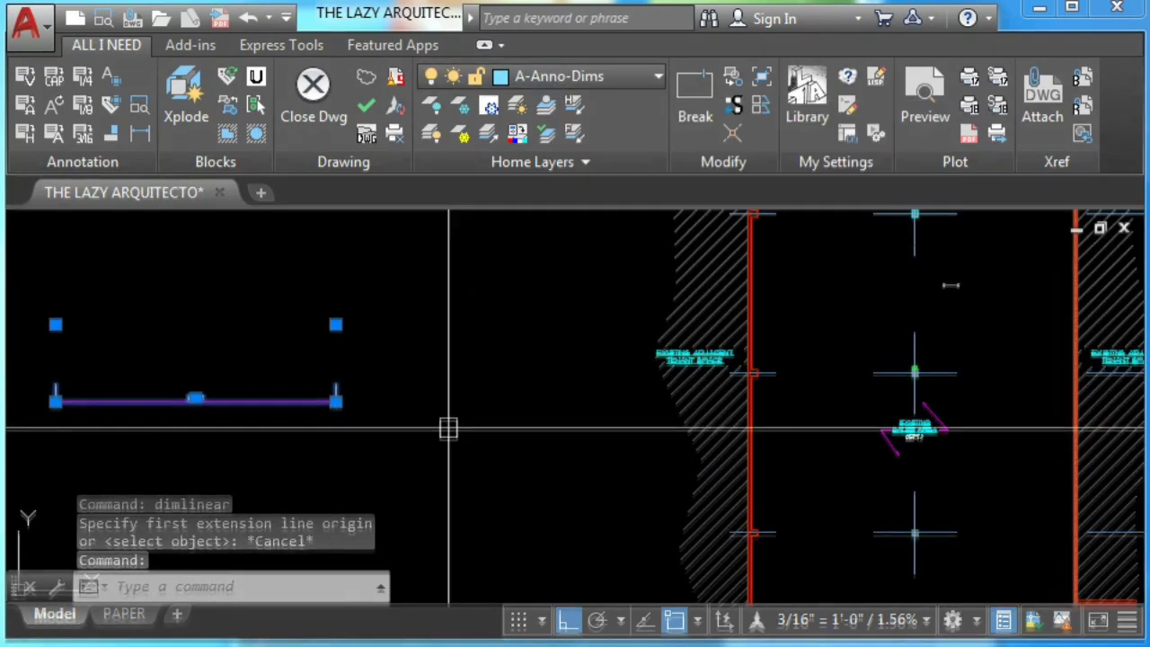
{"action": "key", "text": "Escape"}
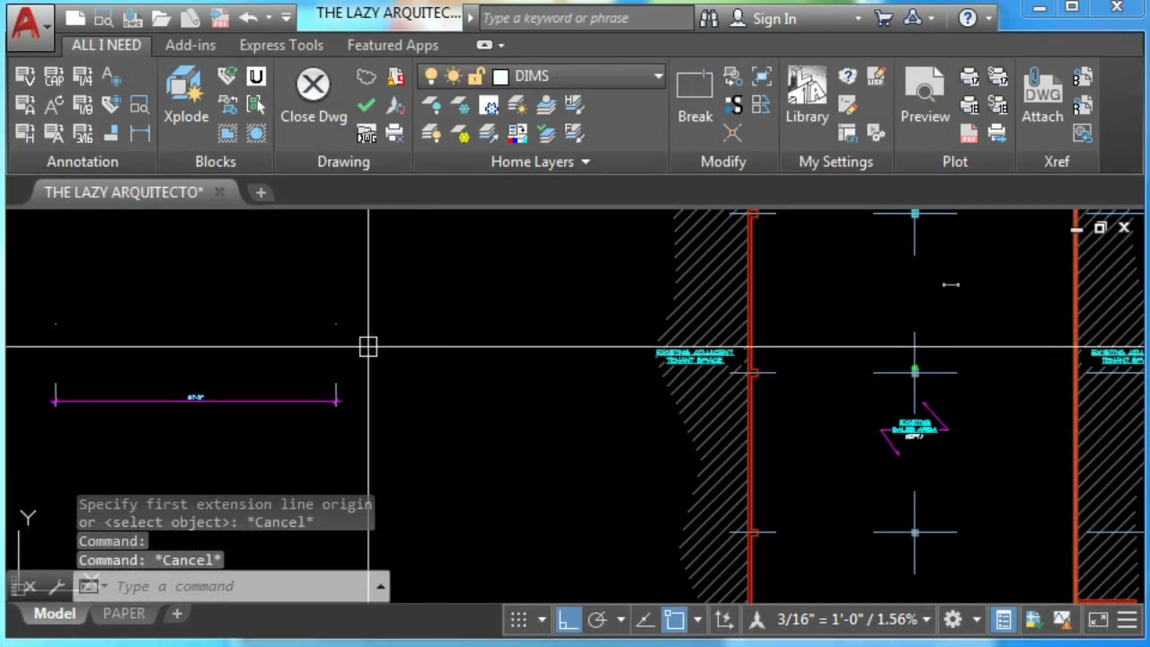
Place a 21'-2" linear dimension using the DLI command.
{"action": "type", "text": "DLI"}
{"action": "key", "text": "Return"}
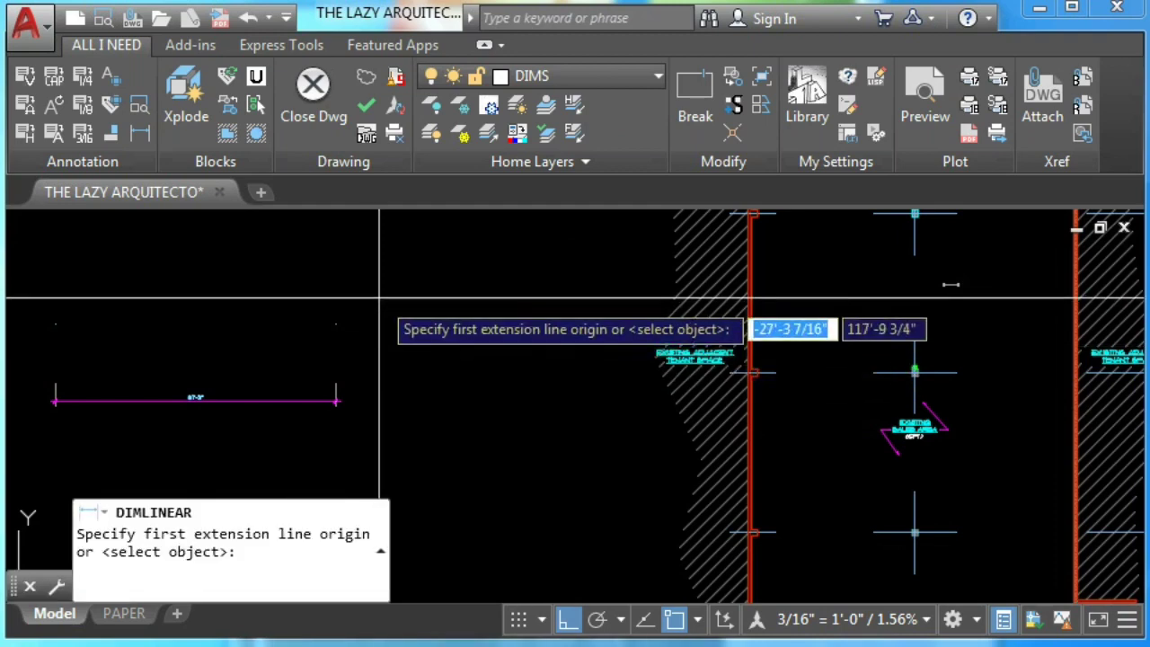
{"action": "left_click", "coordinate": [379, 297]}
{"action": "left_click", "coordinate": [476, 298]}
{"action": "left_click", "coordinate": [445, 373]}
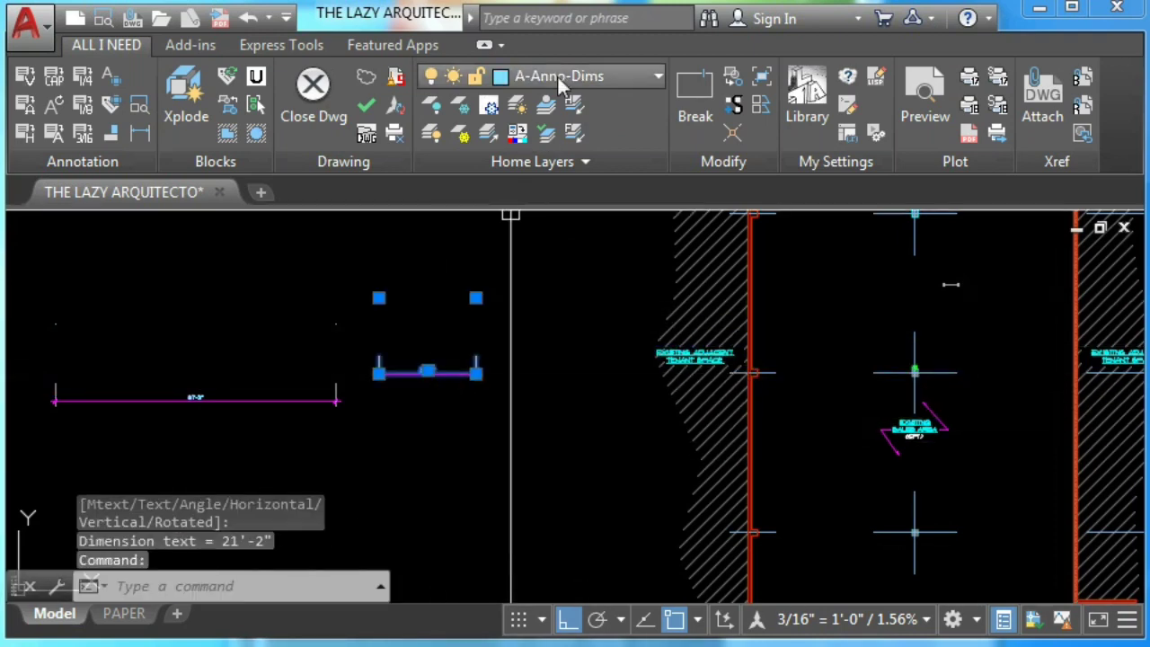